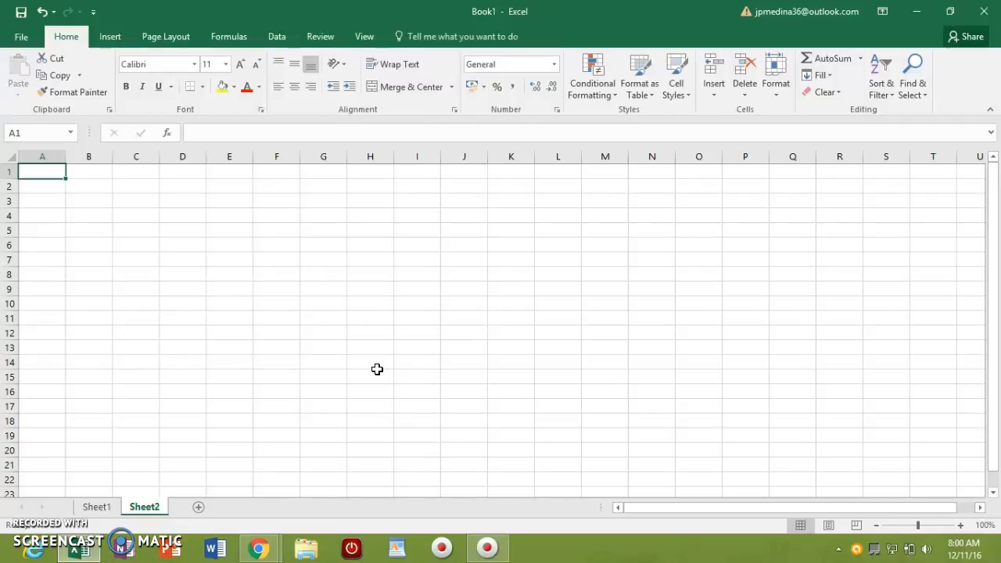
Step: Enter the headings SUBJECTS in A1, FIRST GRADING in B1 and SECOND GRADING in C1
{"action": "left_click", "coordinate": [44, 173]}
{"action": "type", "text": "SUB"}
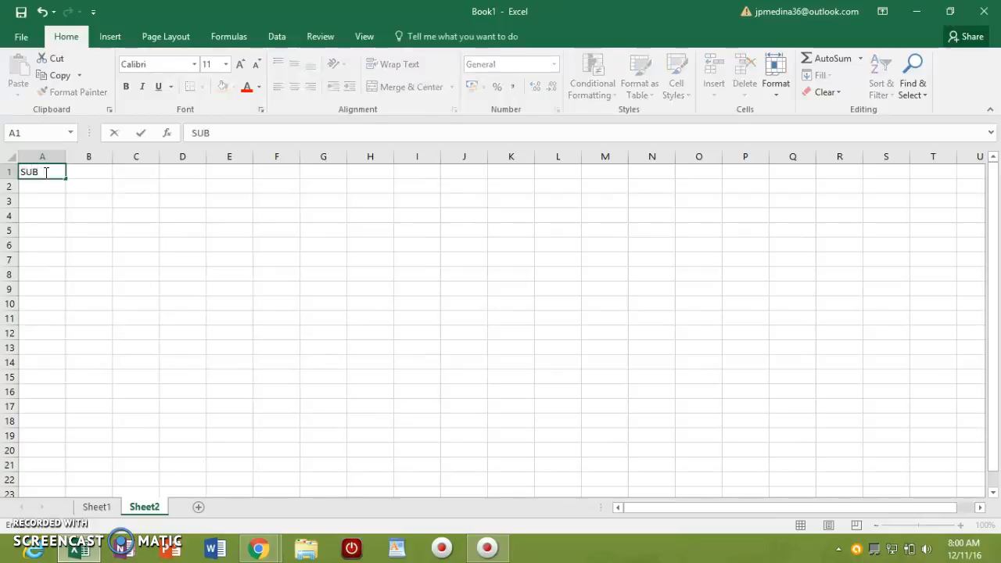
{"action": "type", "text": "JECTS"}
{"action": "left_click", "coordinate": [101, 173]}
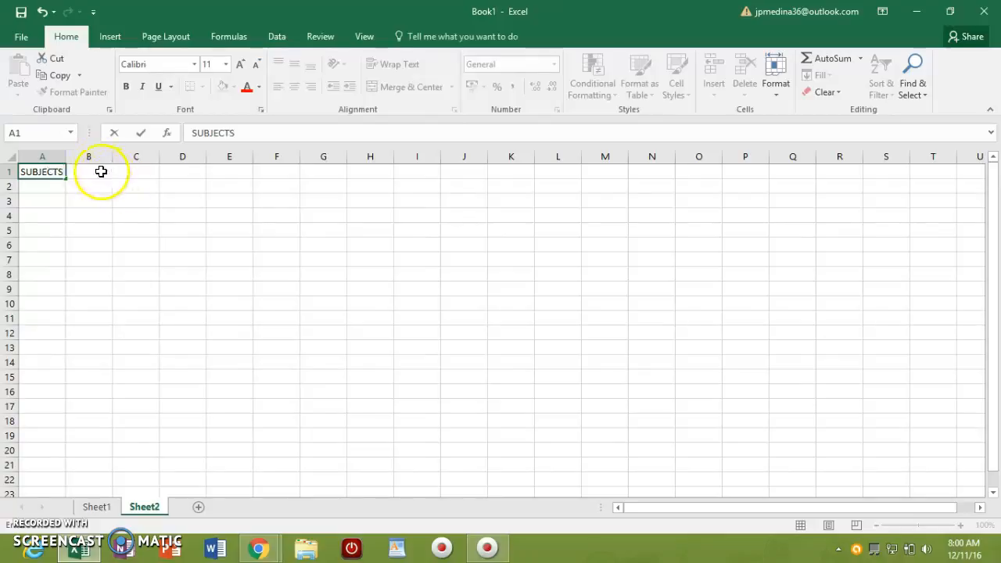
{"action": "type", "text": "FI"}
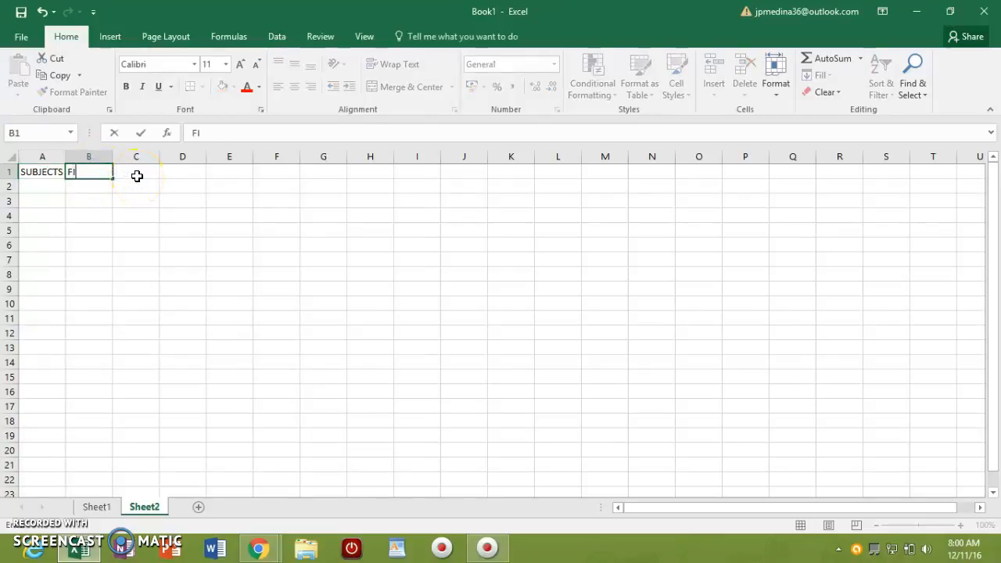
{"action": "type", "text": "RST GRADING"}
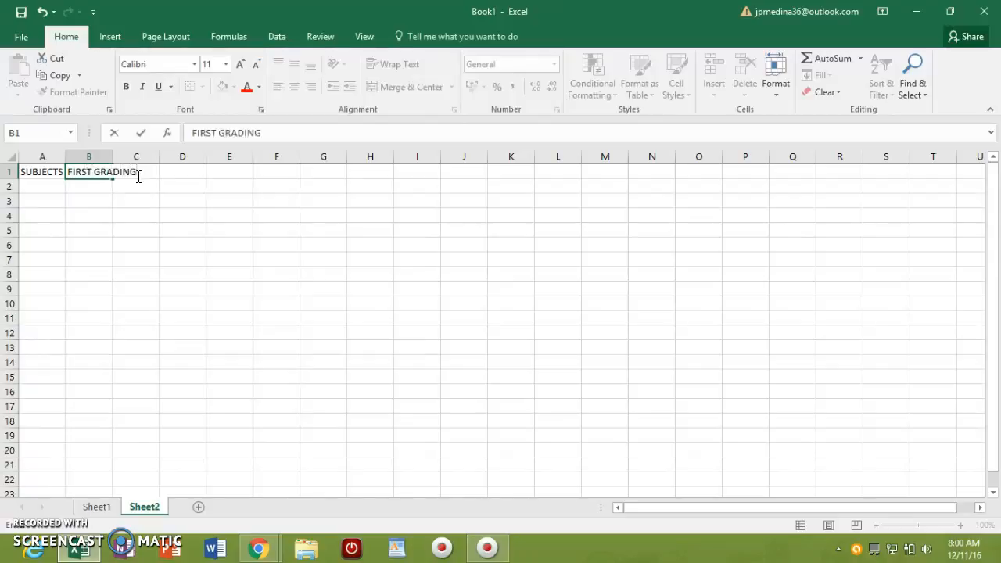
{"action": "left_click", "coordinate": [138, 176]}
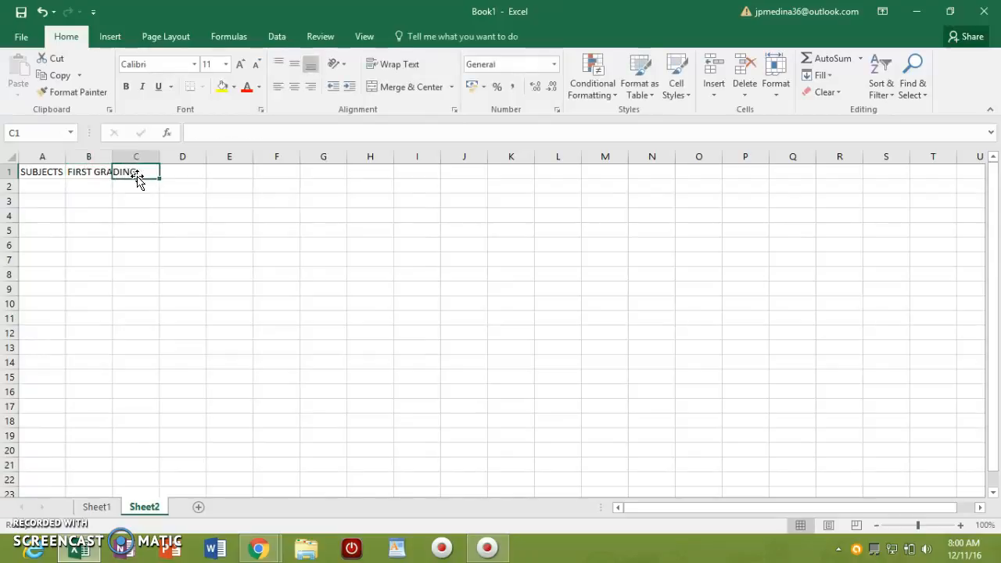
{"action": "type", "text": "SECO"}
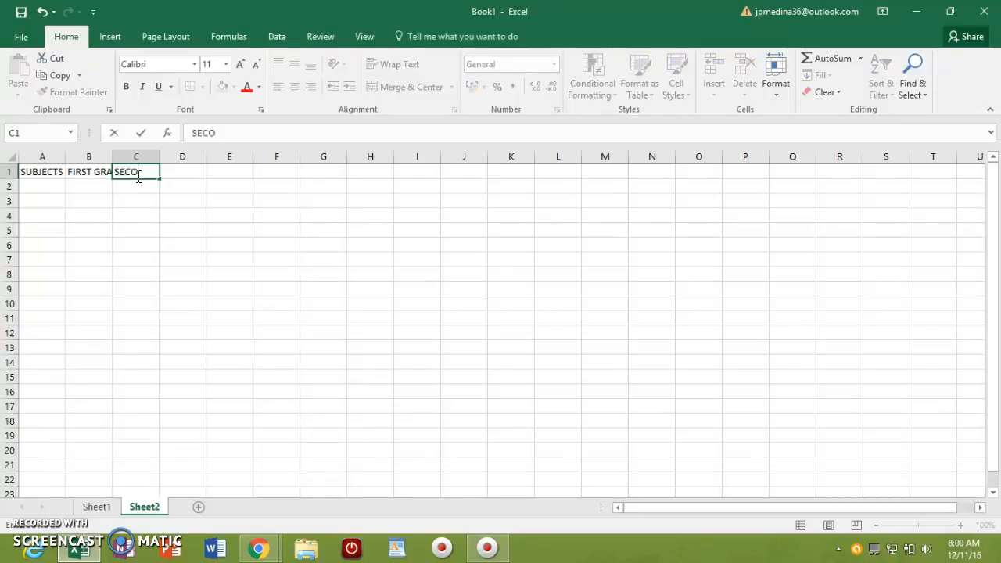
{"action": "type", "text": "ND GRADING"}
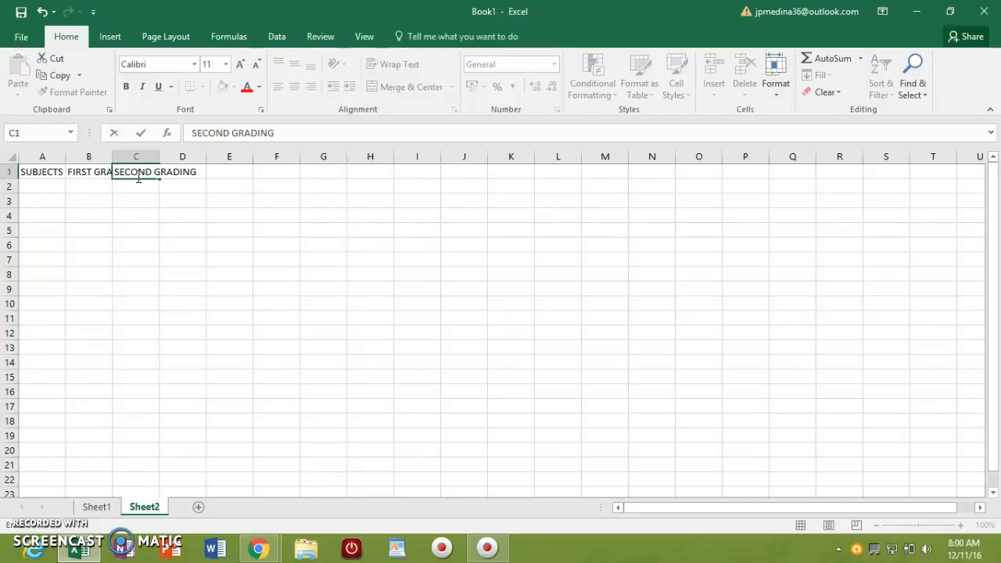
Step: Enter the headings THIRD GRADING in D1 and FOURTH GRADING in E1
{"action": "key", "text": "Tab"}
{"action": "type", "text": "THIRD GRA"}
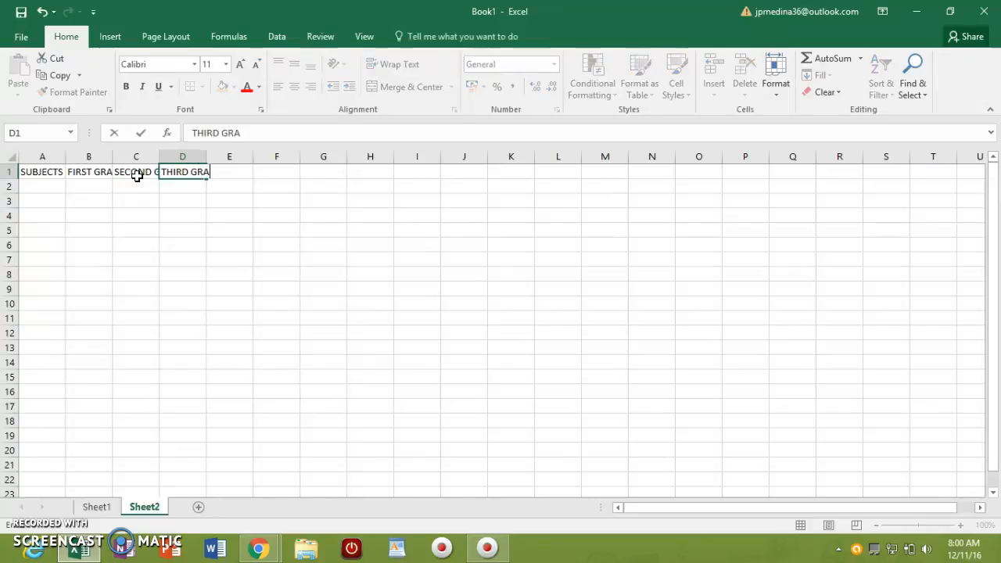
{"action": "type", "text": "DING"}
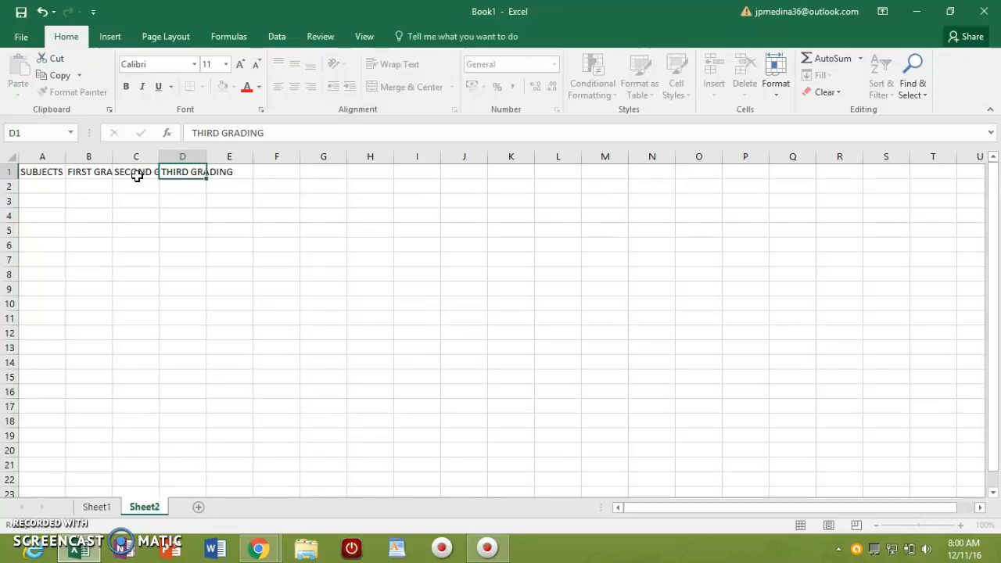
{"action": "key", "text": "Tab"}
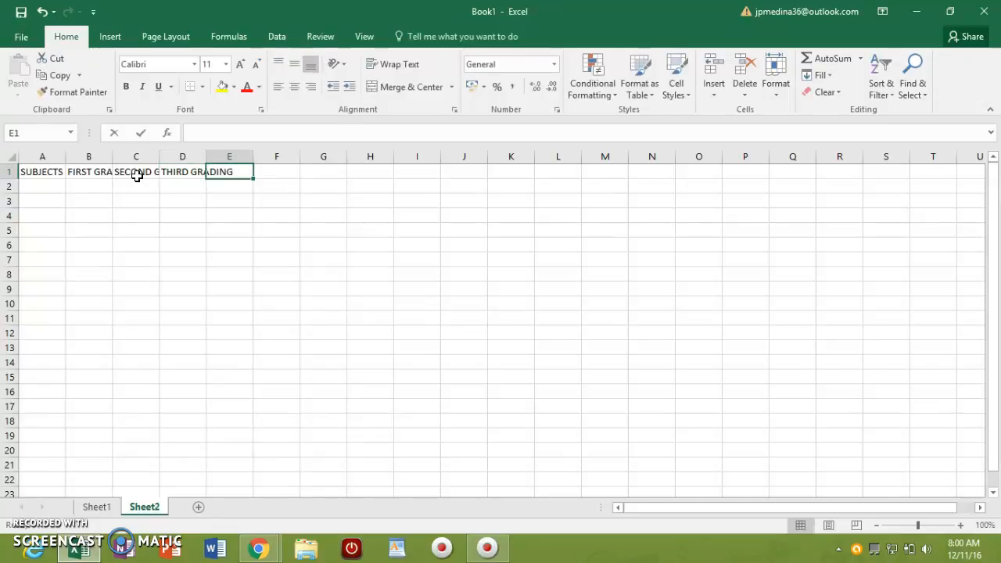
{"action": "type", "text": "FOURTH"}
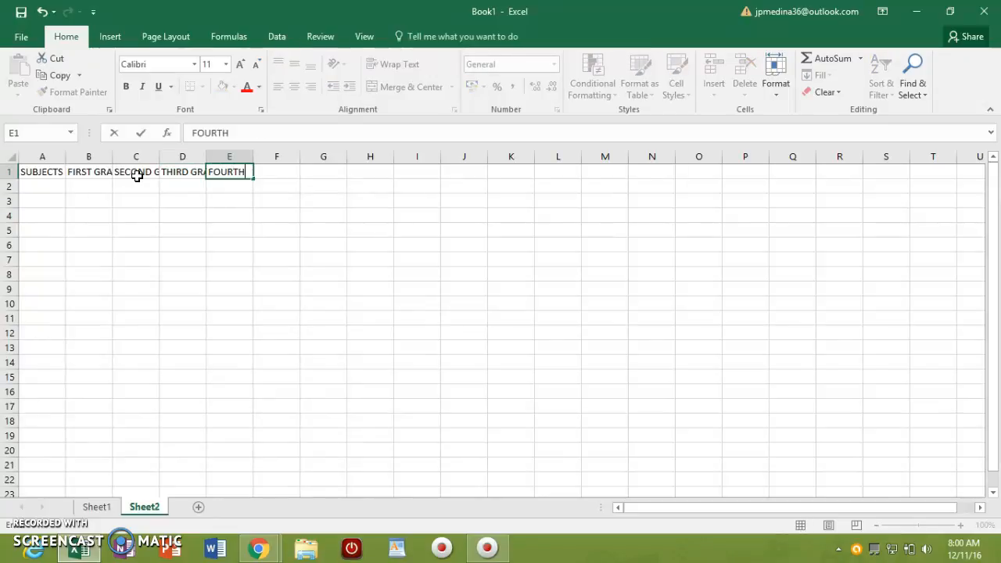
{"action": "type", "text": " GRADING"}
Step: Enter the headings AVERAGE in F1 and REMARKS in G1
{"action": "key", "text": "Tab"}
{"action": "type", "text": "A"}
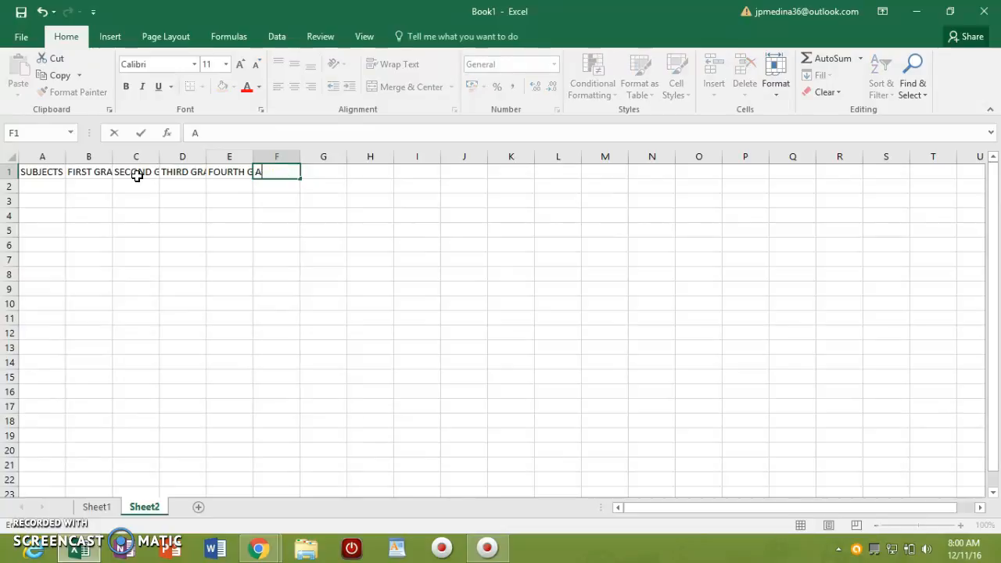
{"action": "type", "text": "VERAGE"}
{"action": "key", "text": "Tab"}
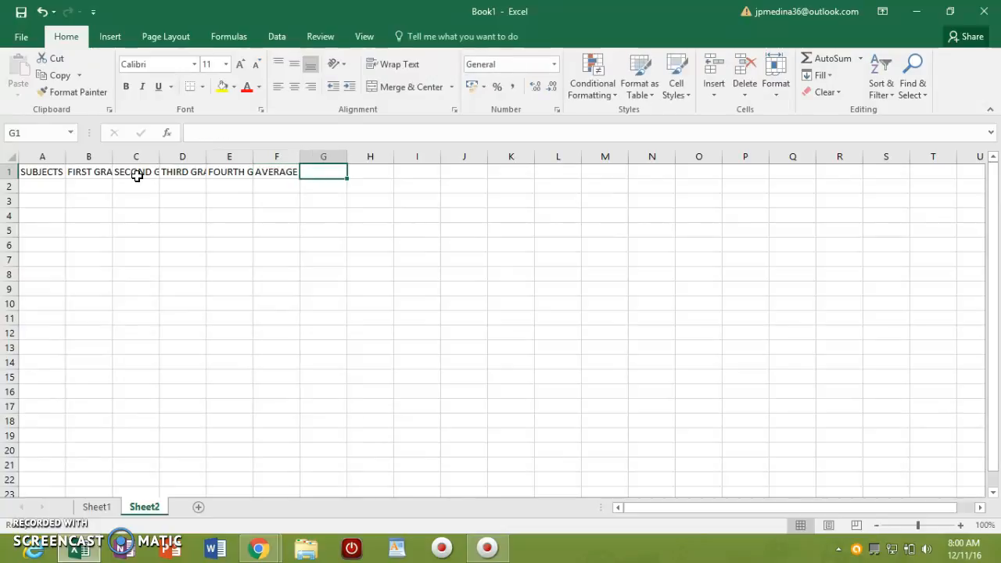
{"action": "type", "text": "REMARKS"}
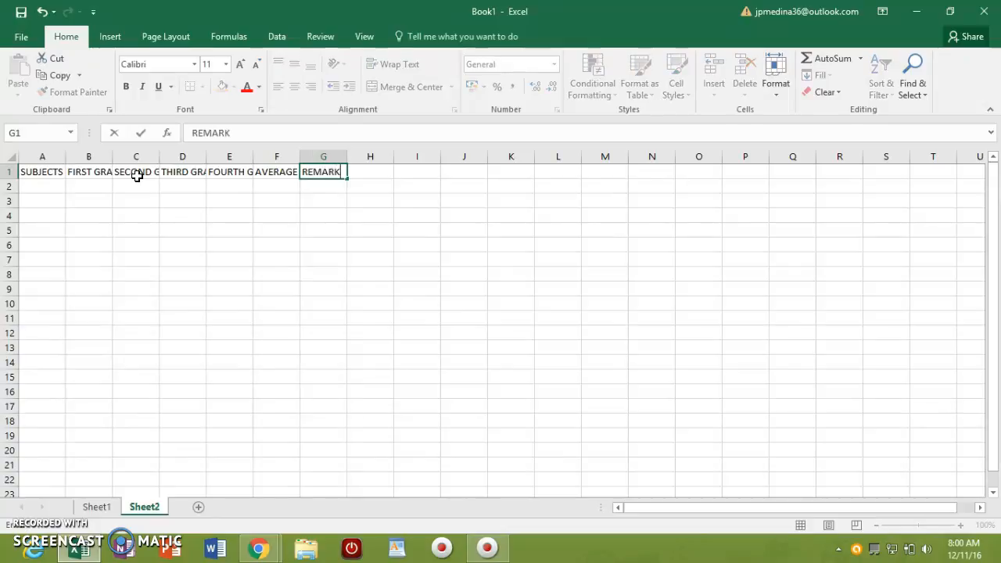
Step: Paste the list of ten subject names, from Filipino to Developmental Reading, into cells A2 to A11
{"action": "left_click", "coordinate": [53, 187]}
{"action": "left_click", "coordinate": [48, 185]}
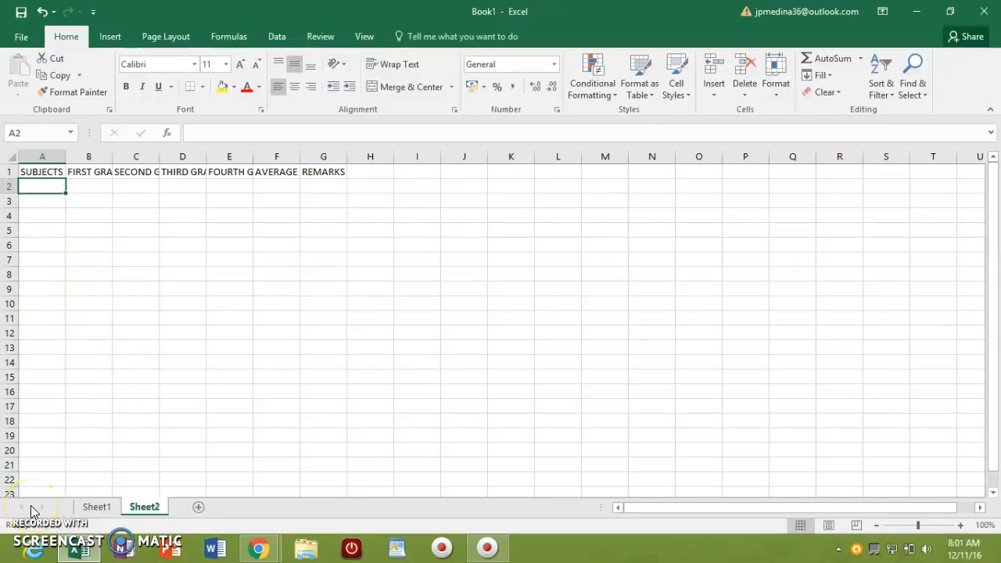
{"action": "type", "text": "Filipino Araling Panlipunan Edukasyon sa Pagpapakatao (EsP) MAPEH Information and Communications Technologies (ICT) English Enhanced Mathematics Enhanced Science Environmental Science Developmental Reading"}
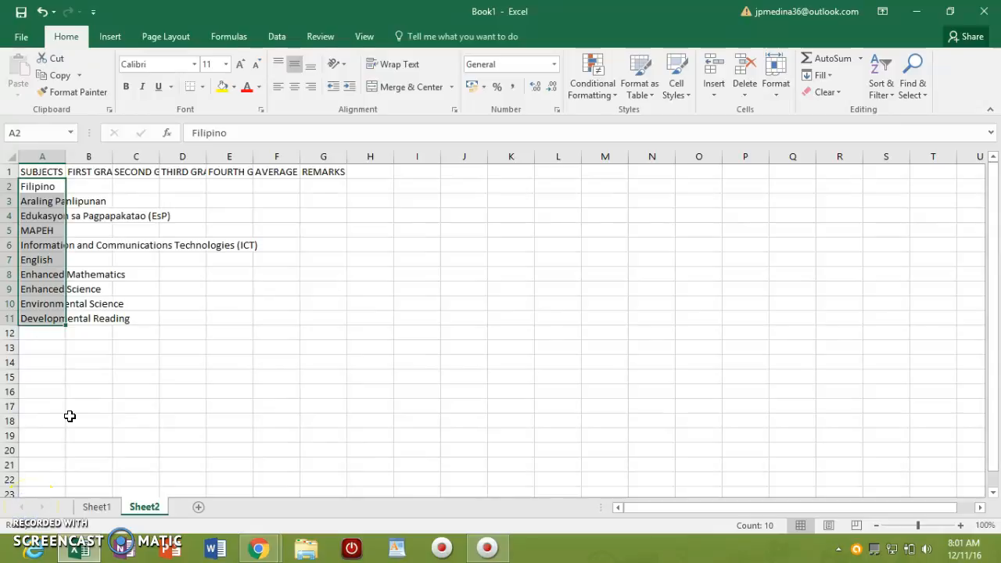
Step: Wrap the subject names in A2:A11 with middle and left alignment, and widen column A so the words fit
{"action": "left_click", "coordinate": [403, 66]}
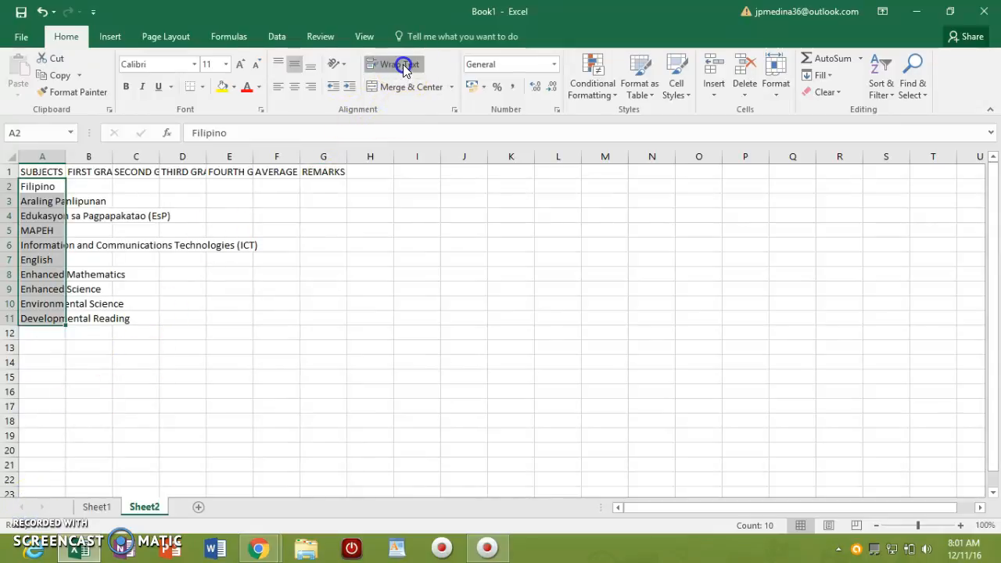
{"action": "left_click", "coordinate": [294, 68]}
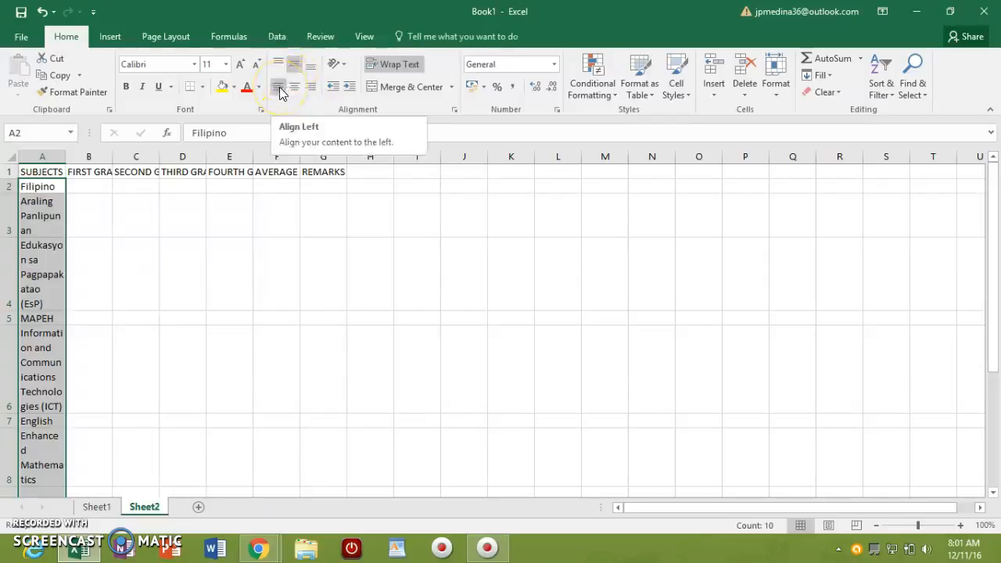
{"action": "left_click", "coordinate": [280, 90]}
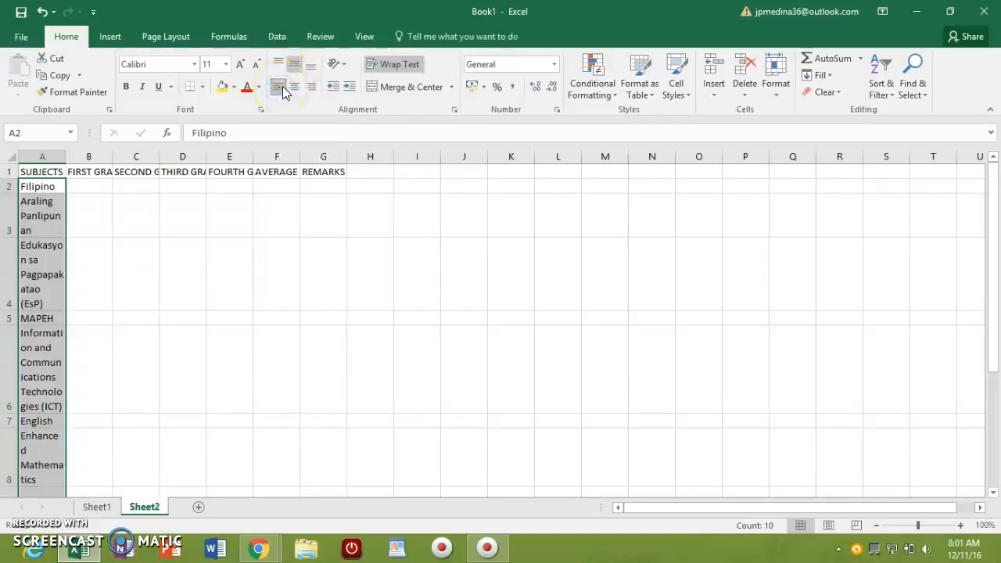
{"action": "left_click_drag", "start_coordinate": [66, 157], "coordinate": [101, 156]}
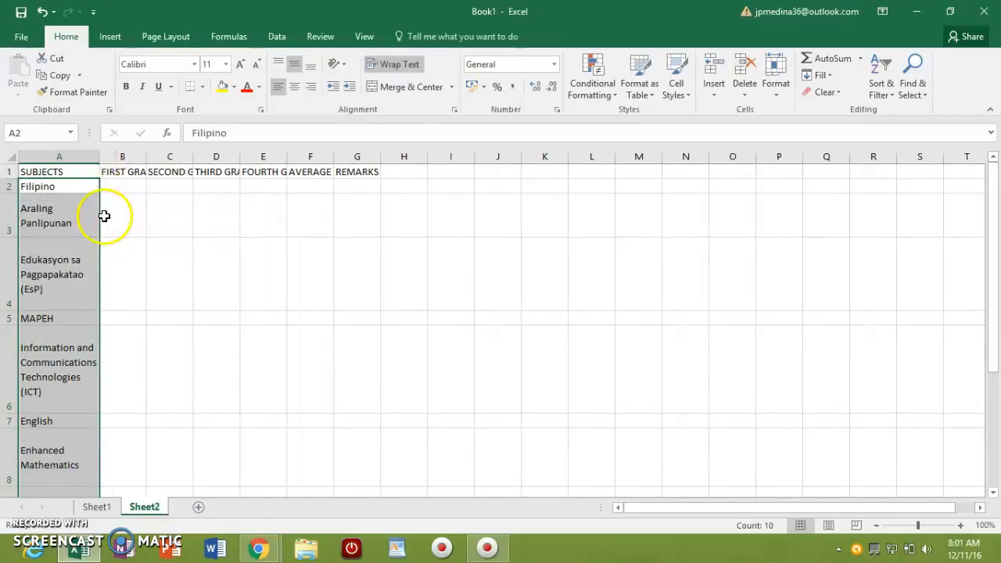
Step: Wrap the text of the header cells A1:G1 and align them to the middle and left
{"action": "left_click", "coordinate": [131, 172]}
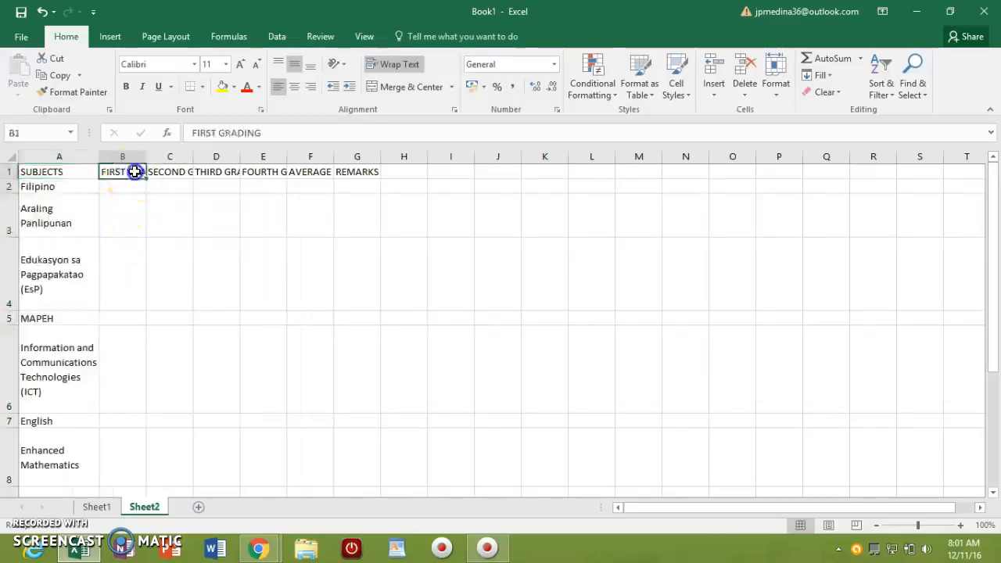
{"action": "left_click_drag", "start_coordinate": [65, 172], "coordinate": [376, 173]}
{"action": "left_click", "coordinate": [410, 65]}
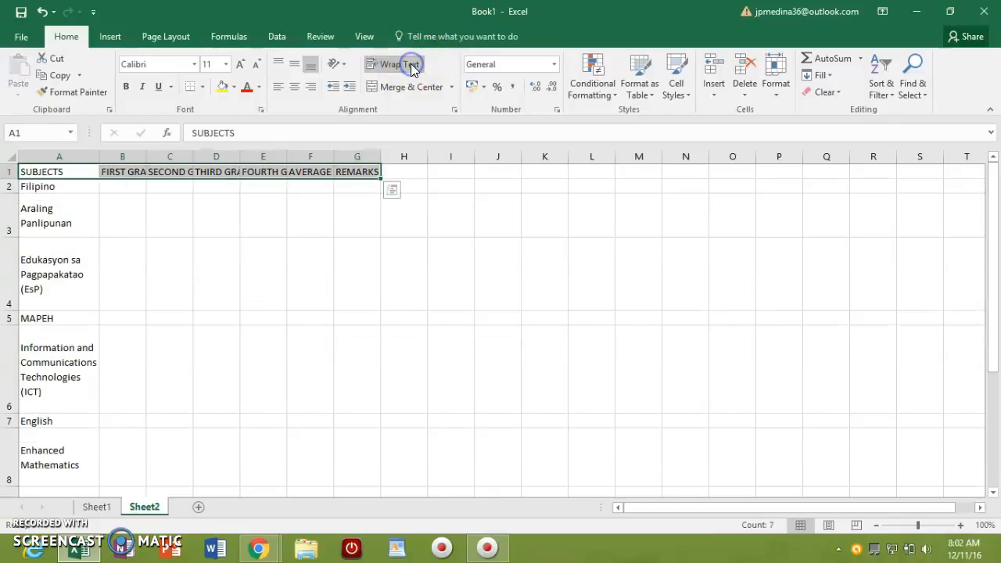
{"action": "left_click", "coordinate": [296, 65]}
{"action": "left_click", "coordinate": [277, 86]}
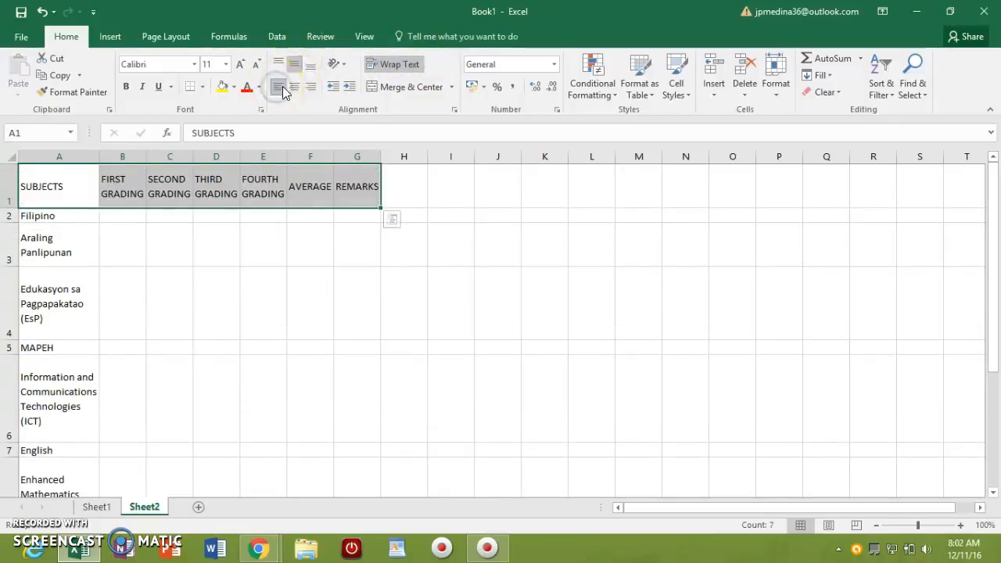
Step: Paste the four grading-period scores for all subjects into the table, starting at cell B2
{"action": "left_click", "coordinate": [139, 213]}
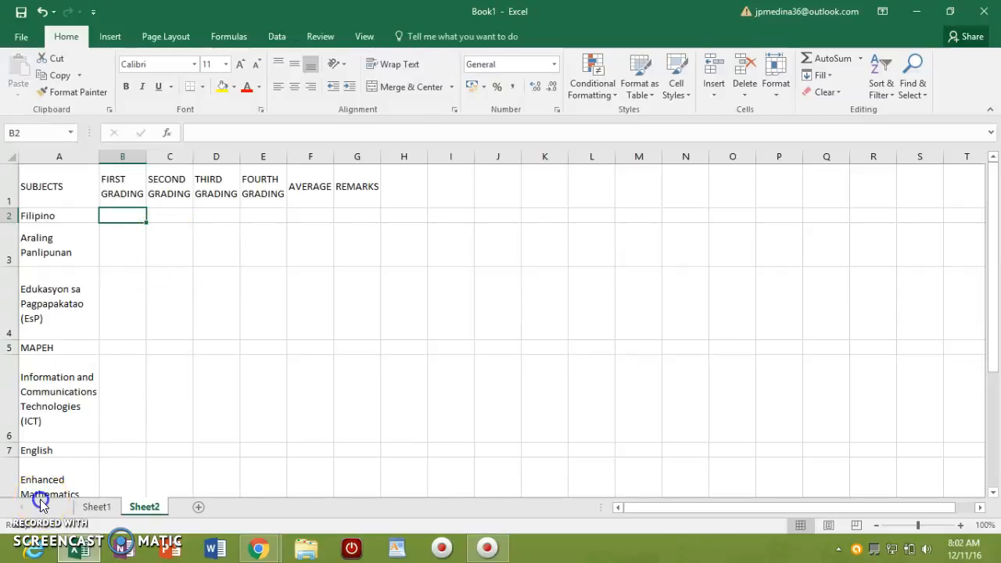
{"action": "key", "text": "ctrl+v"}
{"action": "left_click", "coordinate": [318, 270]}
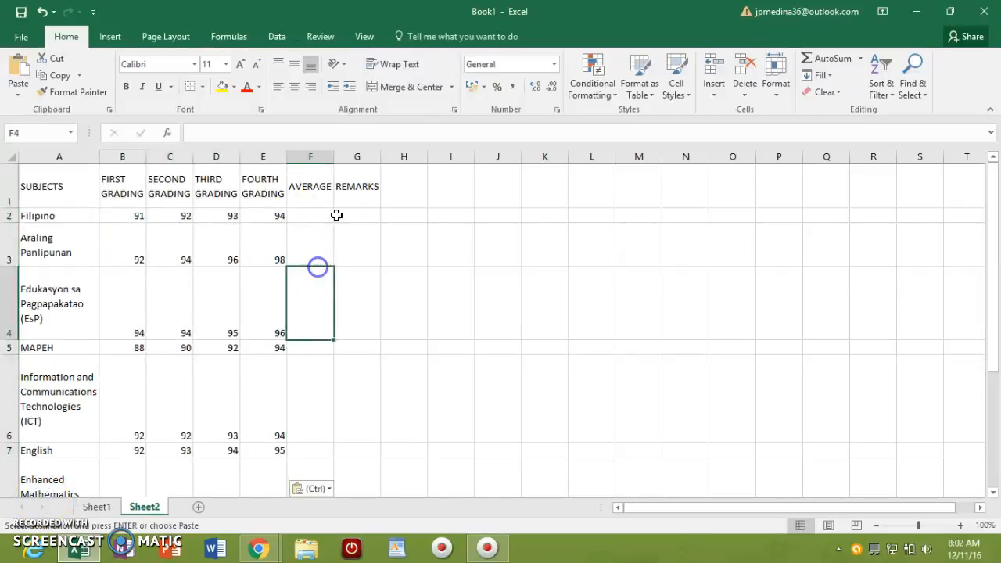
Step: Enter the formula =AVERAGE(B2:E2) in F2 to average the Filipino grades
{"action": "left_click", "coordinate": [307, 214]}
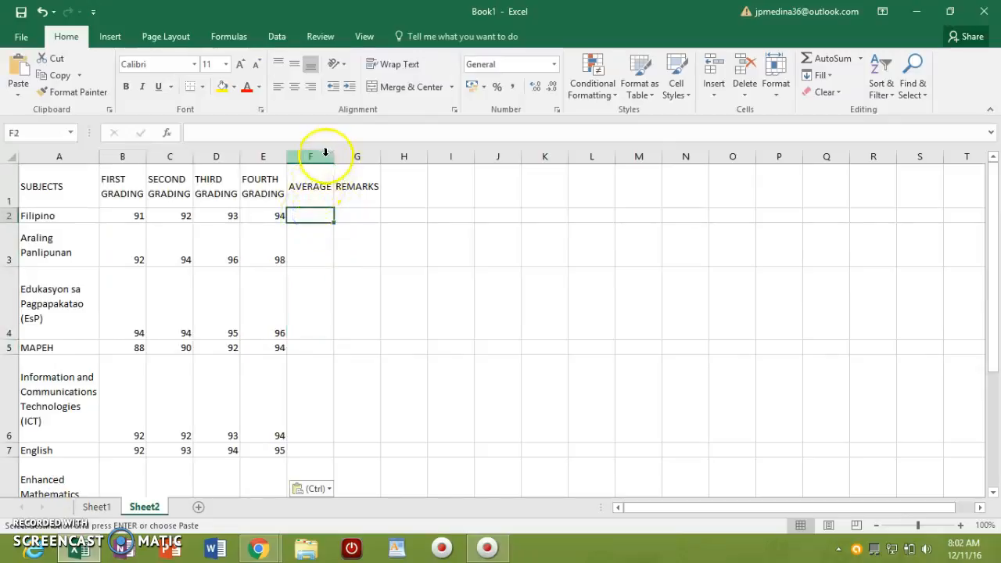
{"action": "left_click", "coordinate": [307, 215]}
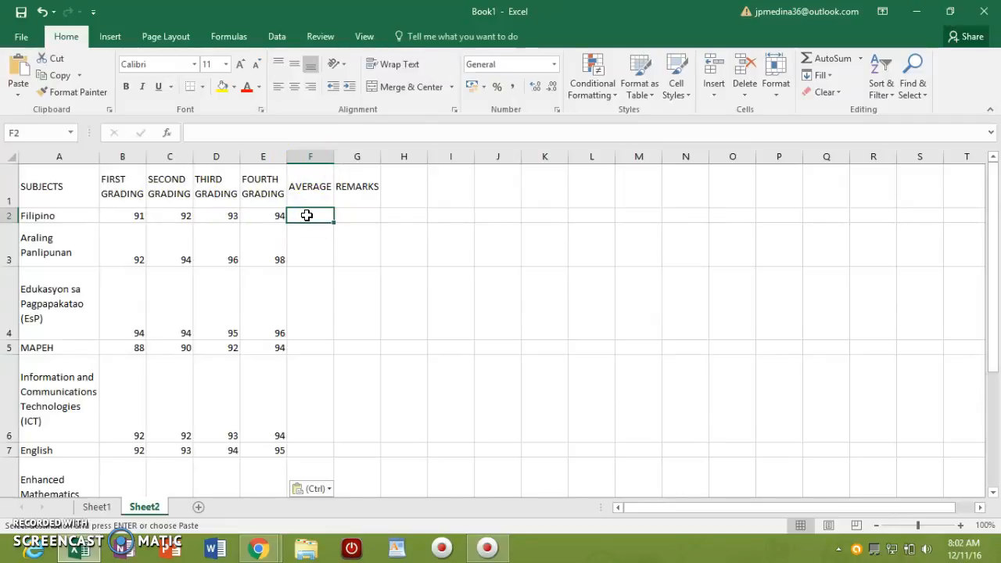
{"action": "type", "text": "="}
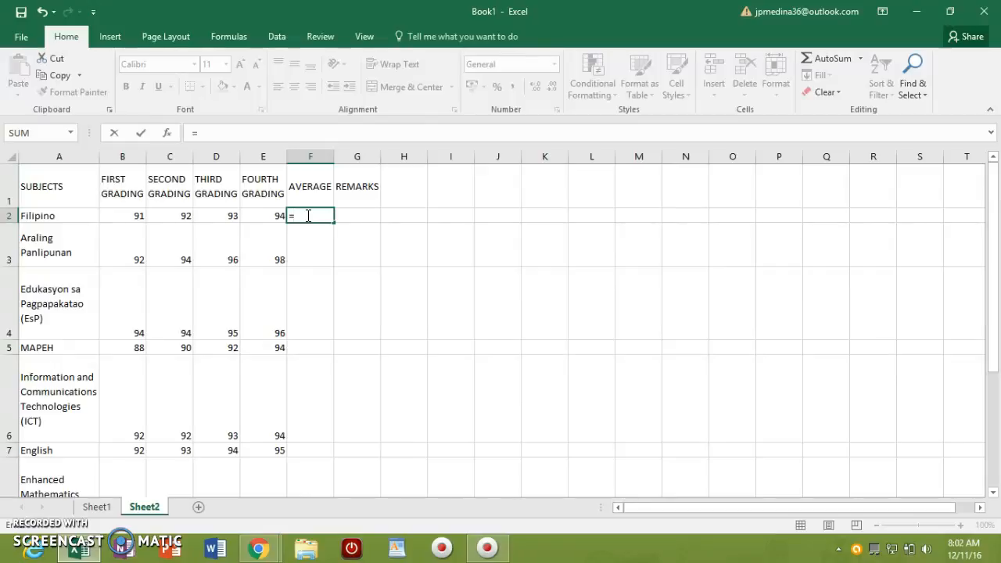
{"action": "type", "text": "AVERAGE"}
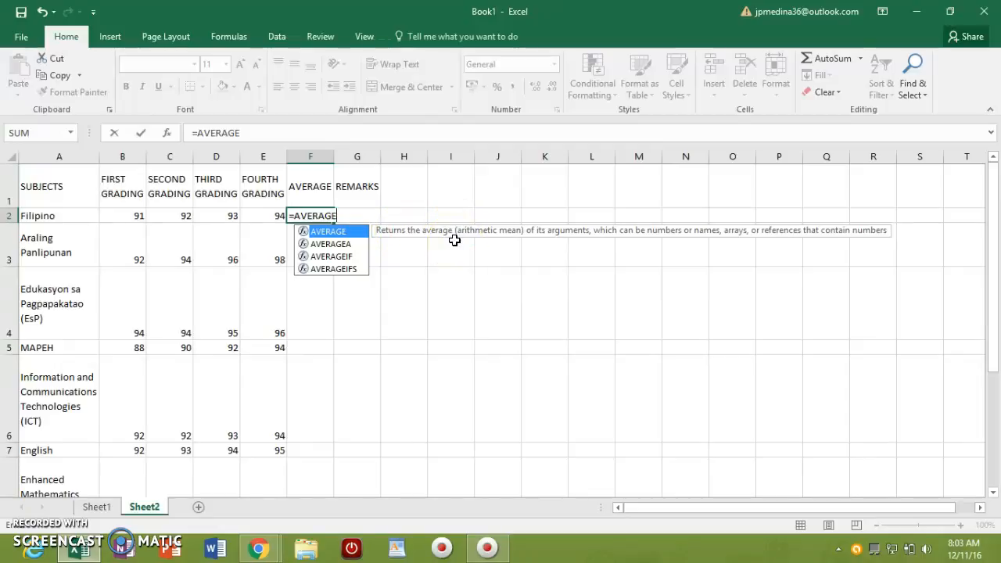
{"action": "type", "text": "("}
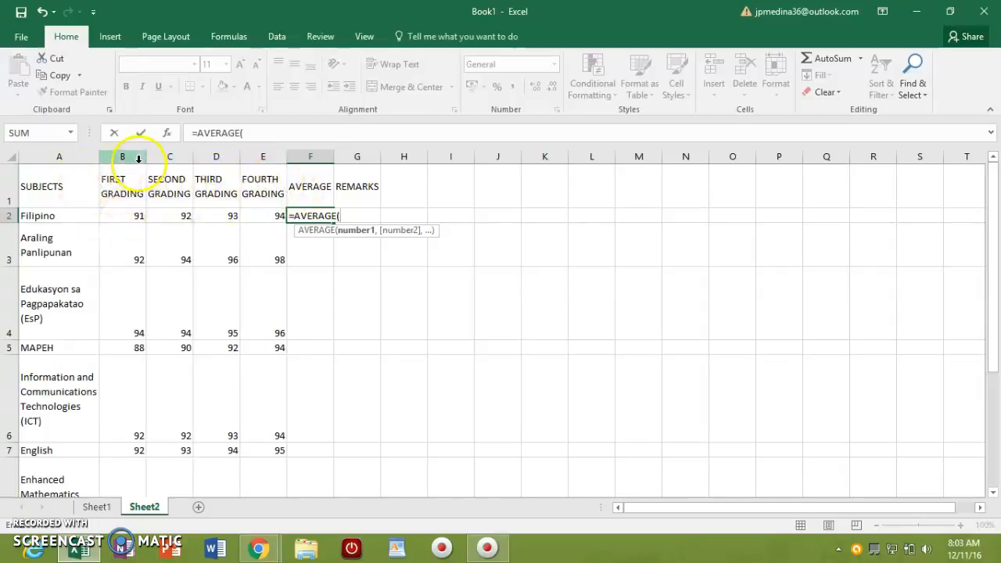
{"action": "type", "text": "B2:"}
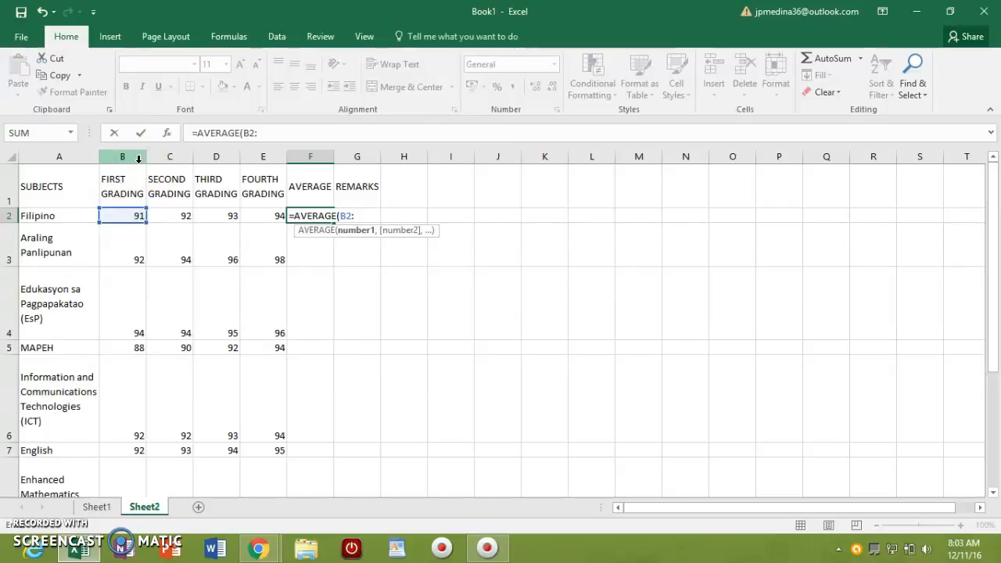
{"action": "type", "text": "E2"}
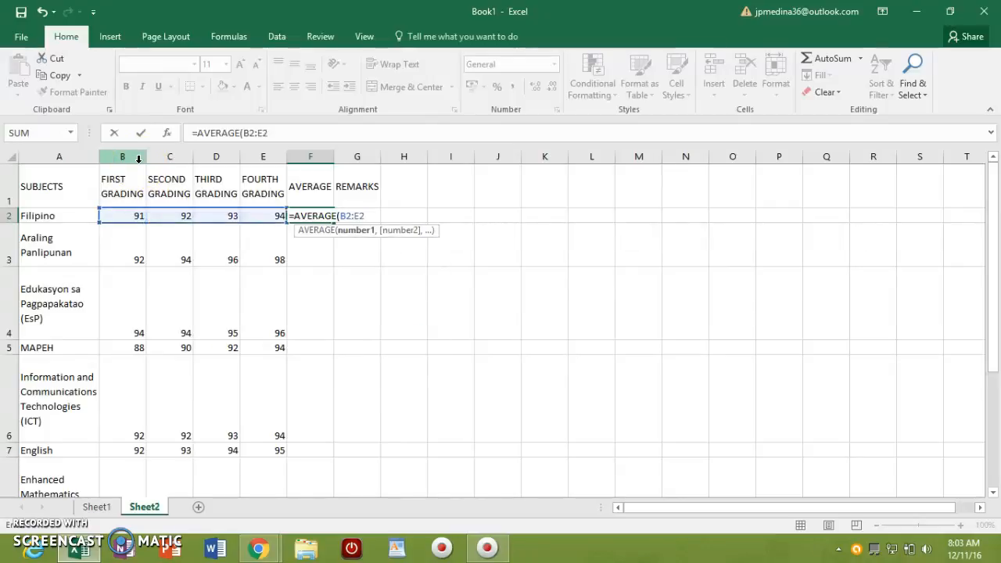
{"action": "type", "text": ")"}
{"action": "key", "text": "Return"}
Step: Fill the average formula from F2 down to F11 for the remaining subjects
{"action": "left_click", "coordinate": [326, 215]}
{"action": "double_click", "coordinate": [326, 216]}
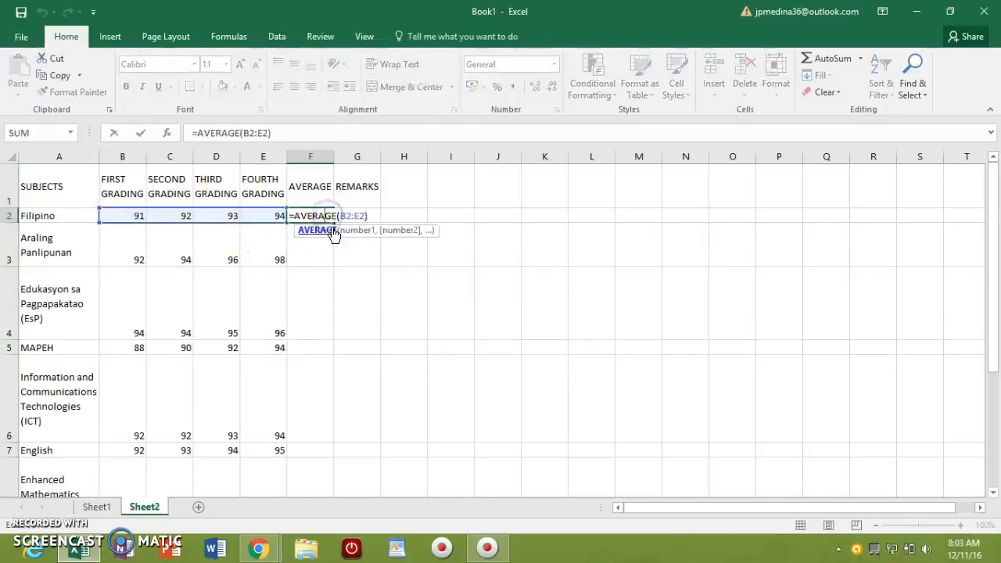
{"action": "left_click", "coordinate": [338, 259]}
{"action": "left_click", "coordinate": [324, 213]}
{"action": "left_click_drag", "start_coordinate": [334, 223], "coordinate": [289, 473]}
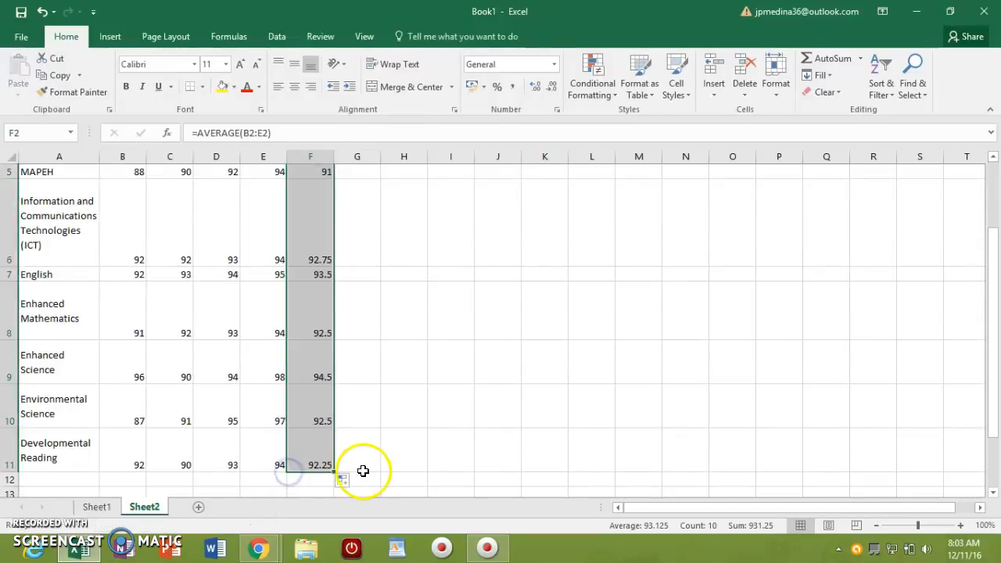
Step: Format the averages in F2 through F11 as whole numbers with no decimal places, one cell at a time
{"action": "scroll", "coordinate": [357, 358], "scroll_direction": "up", "scroll_amount": 3}
{"action": "left_click", "coordinate": [358, 210]}
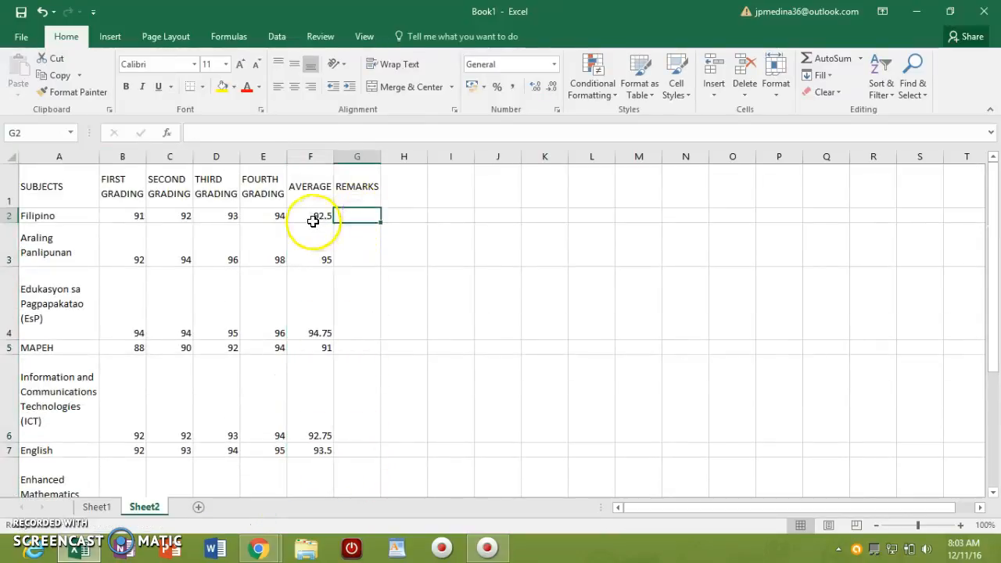
{"action": "left_click", "coordinate": [323, 216]}
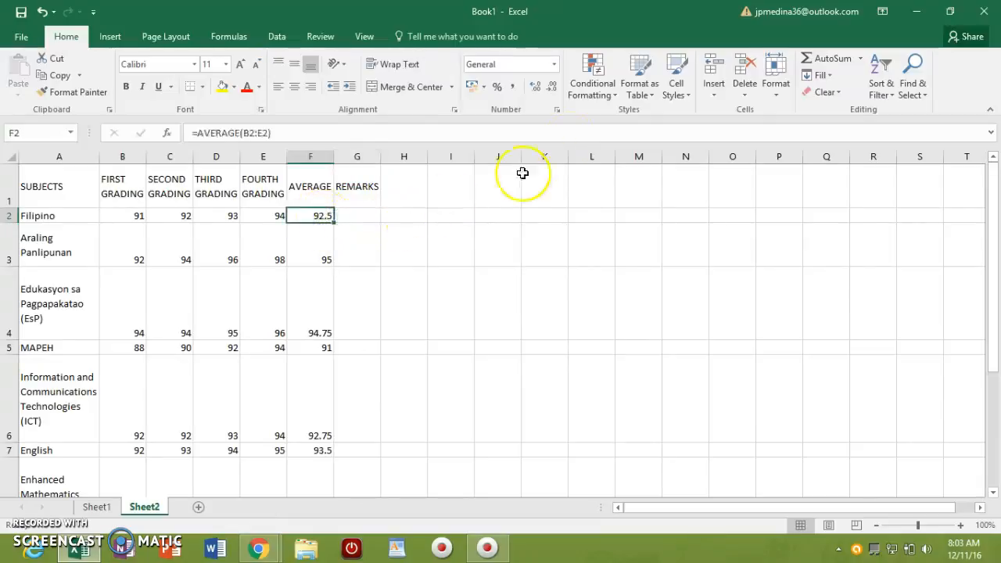
{"action": "left_click", "coordinate": [553, 88]}
{"action": "key", "text": "Down"}
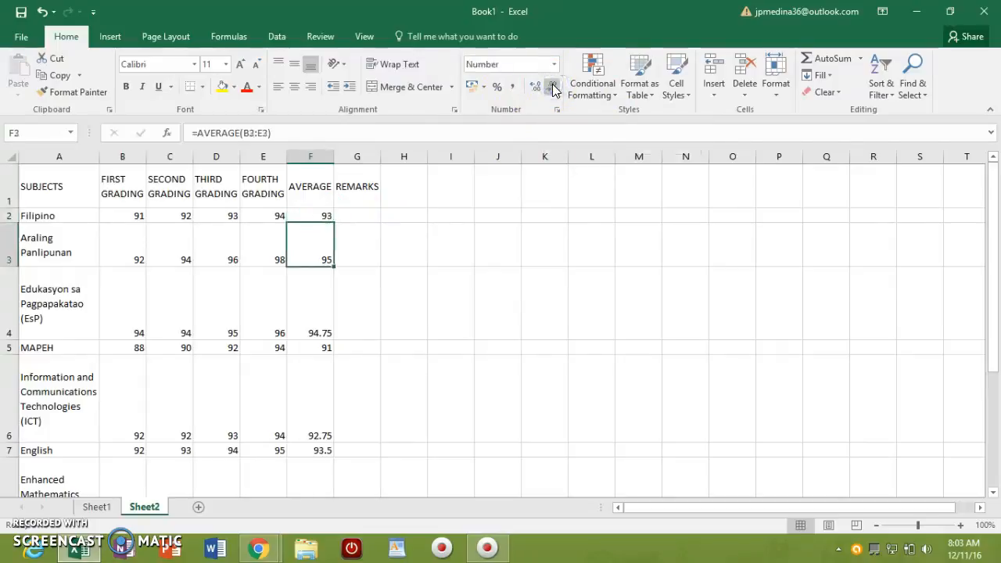
{"action": "key", "text": "Down"}
{"action": "left_click", "coordinate": [553, 88]}
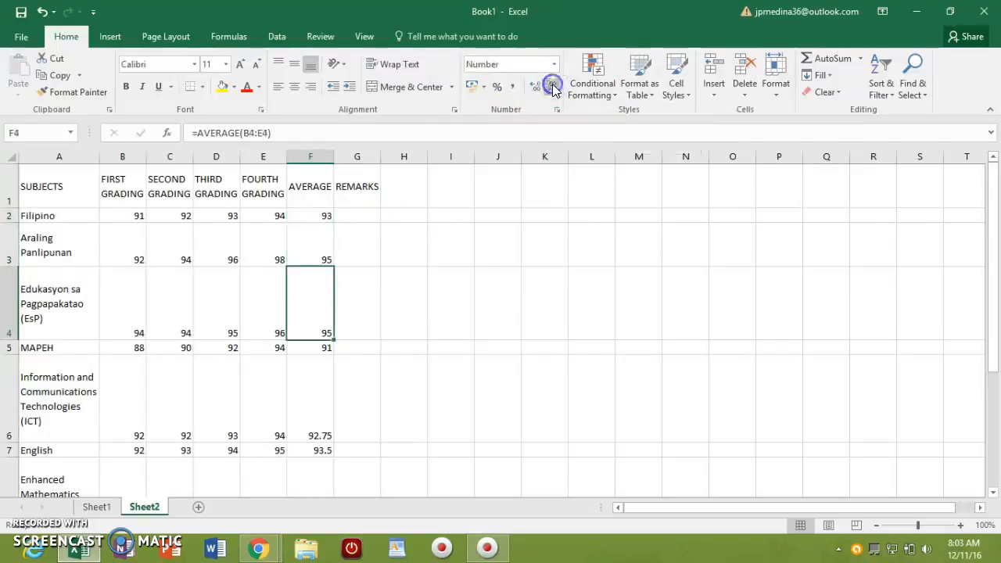
{"action": "left_click", "coordinate": [553, 87]}
{"action": "key", "text": "Down"}
{"action": "key", "text": "Down"}
{"action": "left_click", "coordinate": [553, 87]}
{"action": "left_click", "coordinate": [553, 87]}
{"action": "key", "text": "Down"}
{"action": "left_click", "coordinate": [553, 87]}
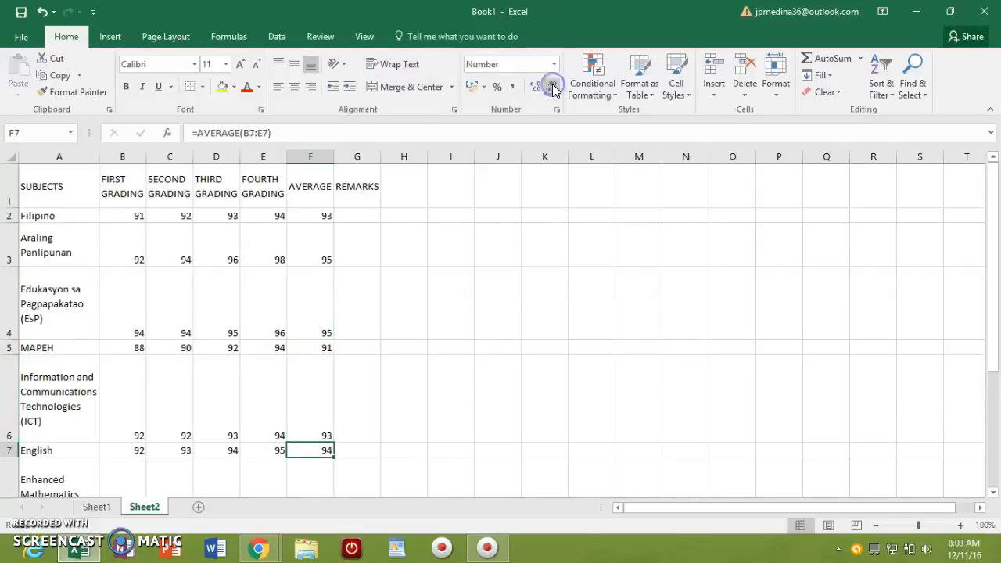
{"action": "key", "text": "Down"}
{"action": "left_click", "coordinate": [553, 87]}
{"action": "key", "text": "Down"}
{"action": "left_click", "coordinate": [553, 87]}
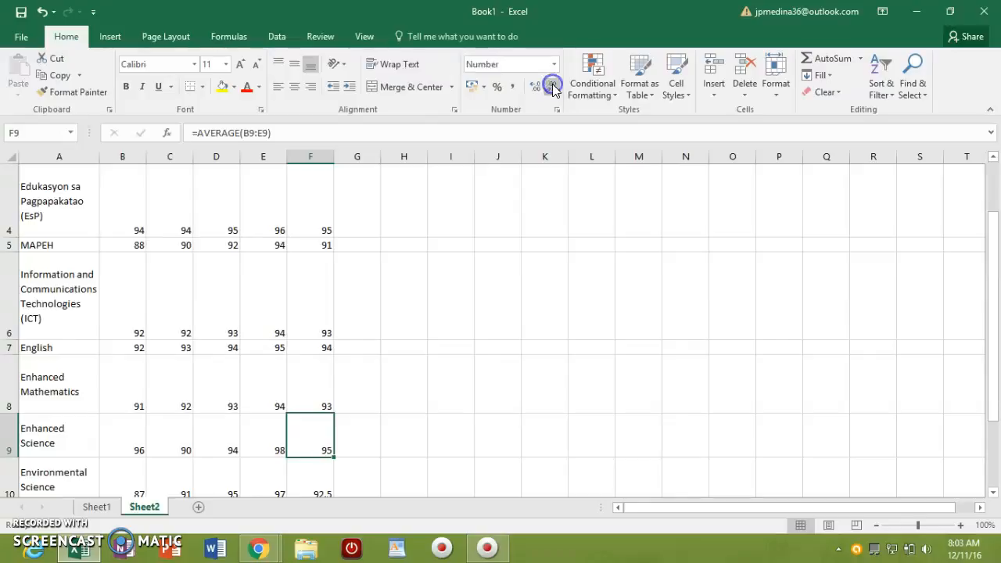
{"action": "key", "text": "Down"}
{"action": "left_click", "coordinate": [553, 87]}
{"action": "key", "text": "Down"}
{"action": "left_click", "coordinate": [553, 87]}
{"action": "left_click", "coordinate": [553, 88]}
Step: Enter the formula =IF(F2>=83,"PASSED","FAILED") in G2 for the Filipino remark
{"action": "scroll", "coordinate": [34, 502], "scroll_direction": "up", "scroll_amount": 2}
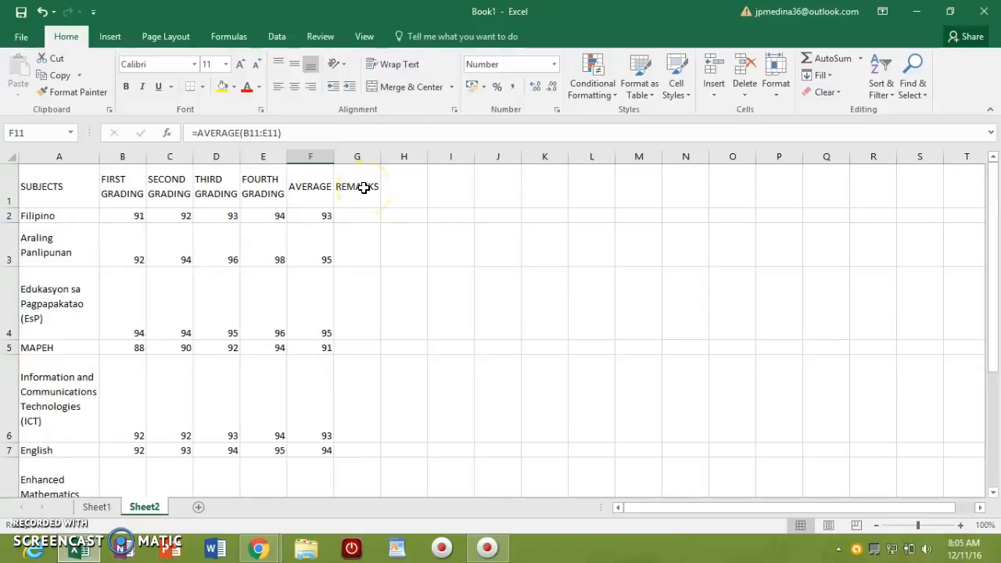
{"action": "left_click", "coordinate": [357, 212]}
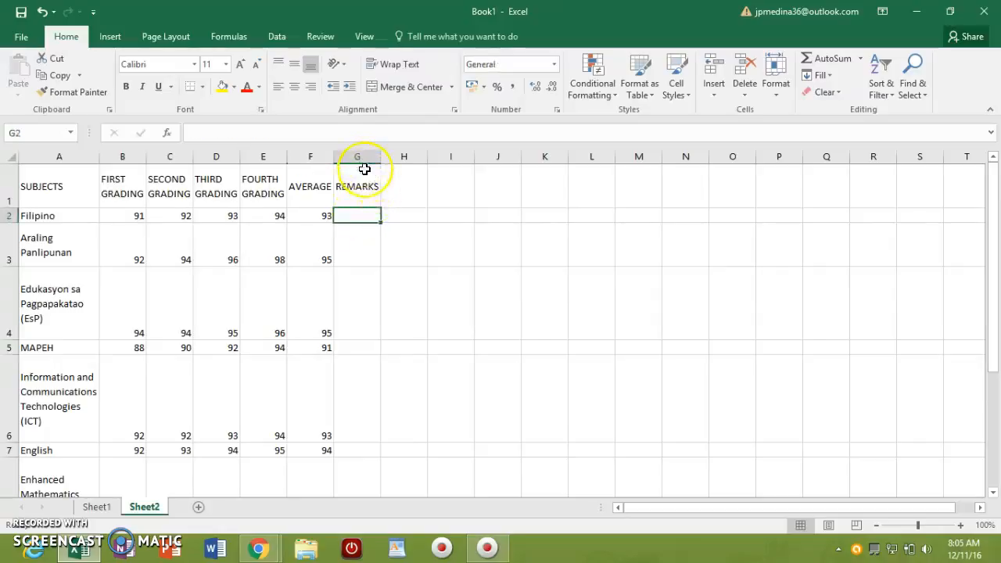
{"action": "type", "text": "="}
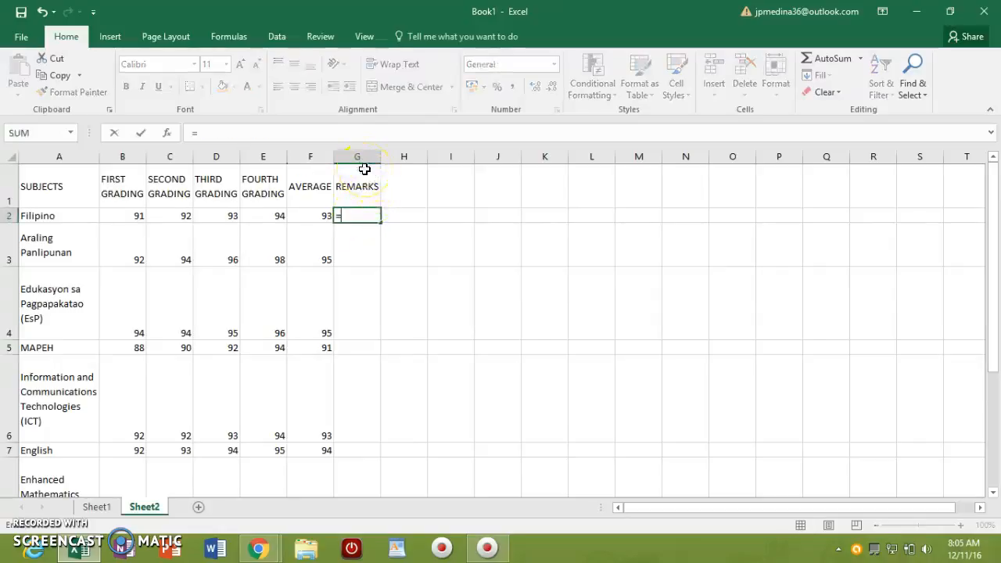
{"action": "type", "text": "I"}
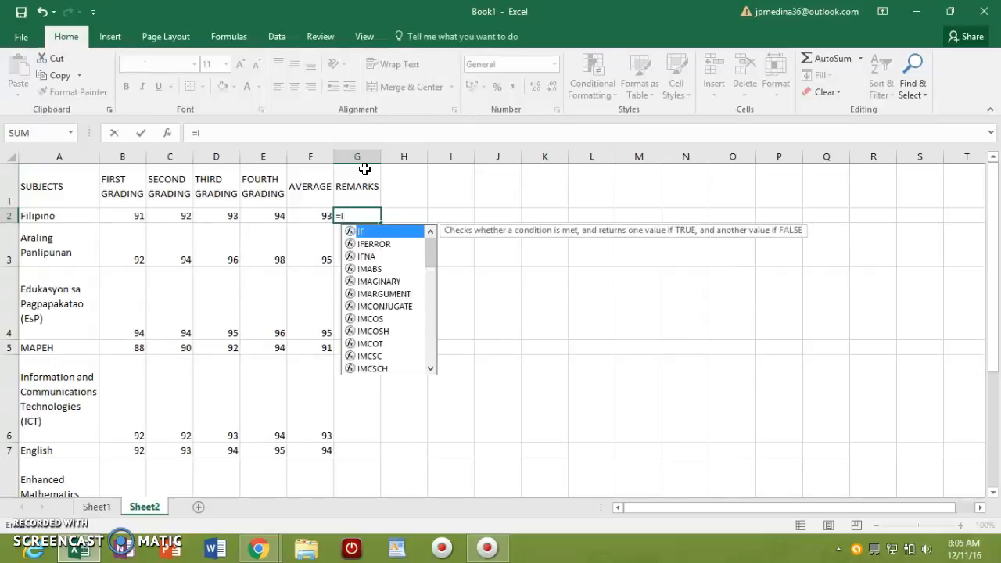
{"action": "type", "text": "F"}
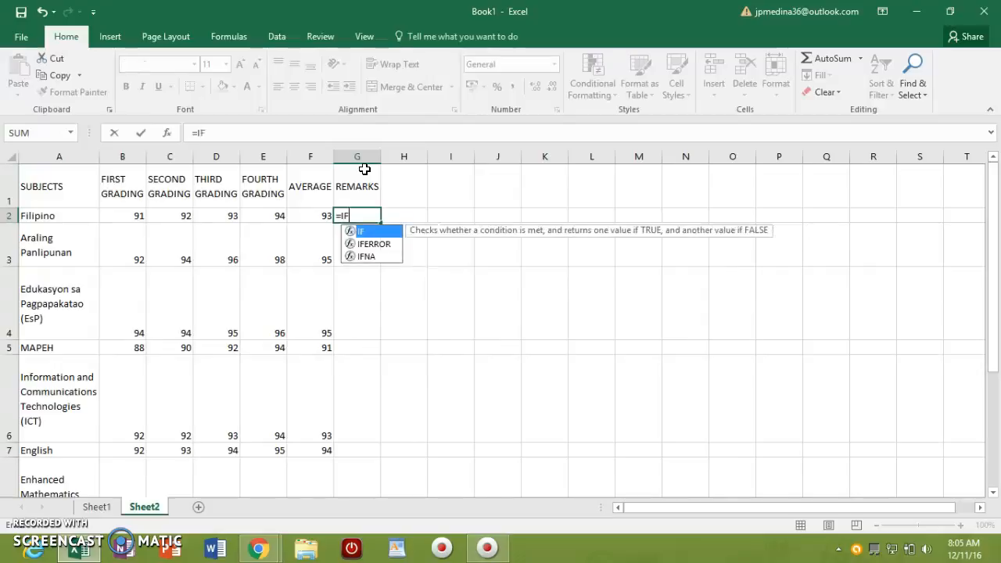
{"action": "type", "text": "("}
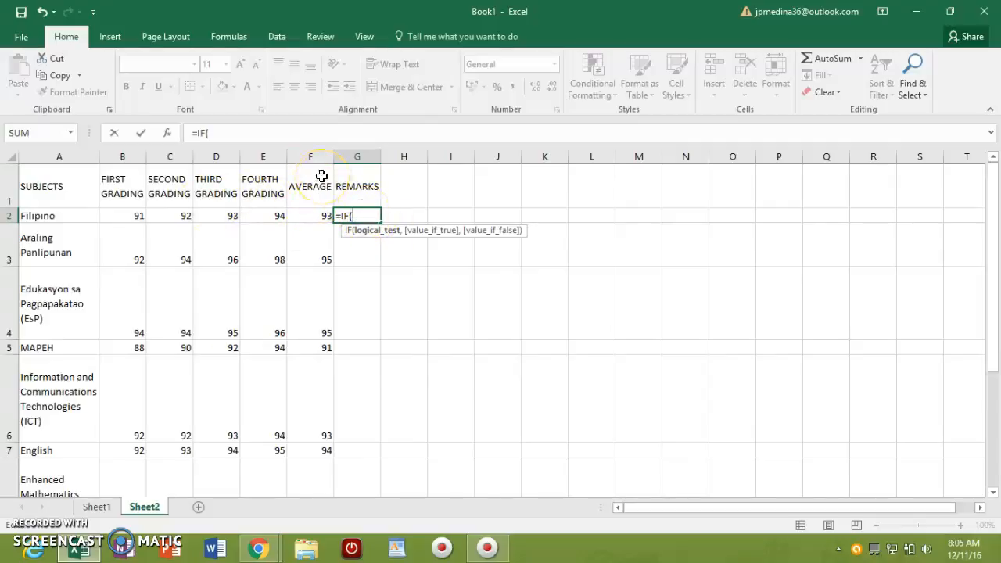
{"action": "type", "text": "F"}
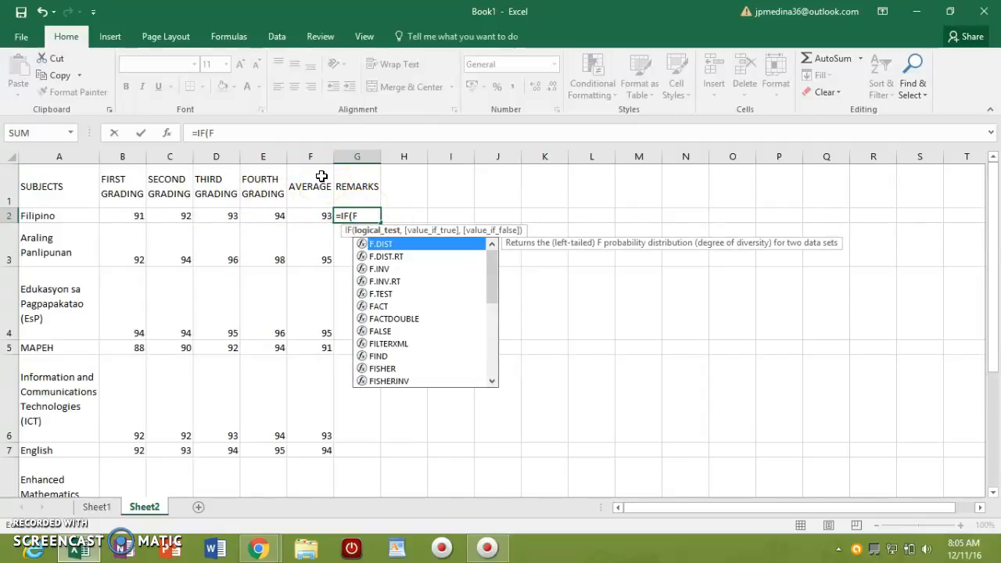
{"action": "type", "text": "@"}
{"action": "key", "text": "BackSpace"}
{"action": "type", "text": "2>="}
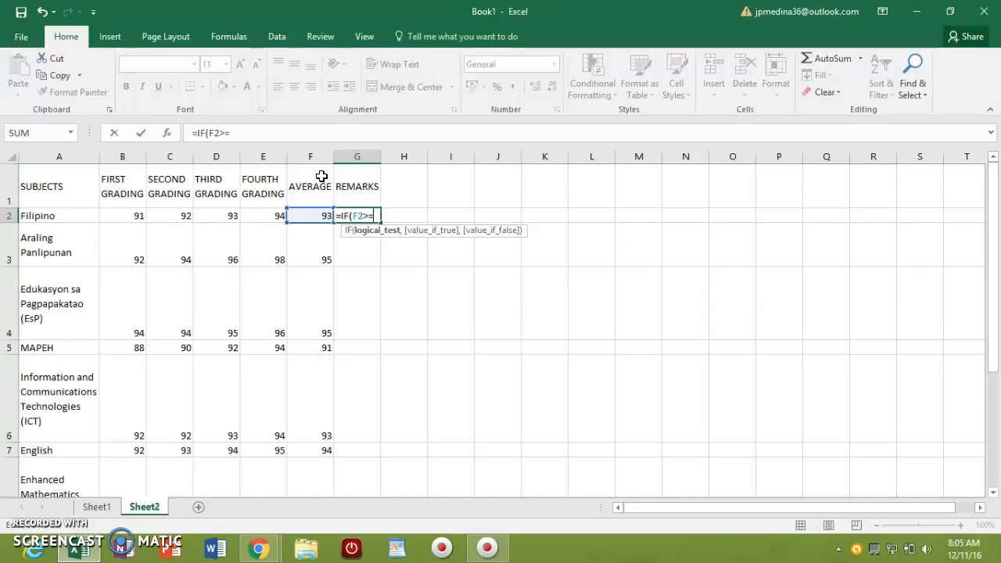
{"action": "type", "text": "83"}
{"action": "type", "text": ","}
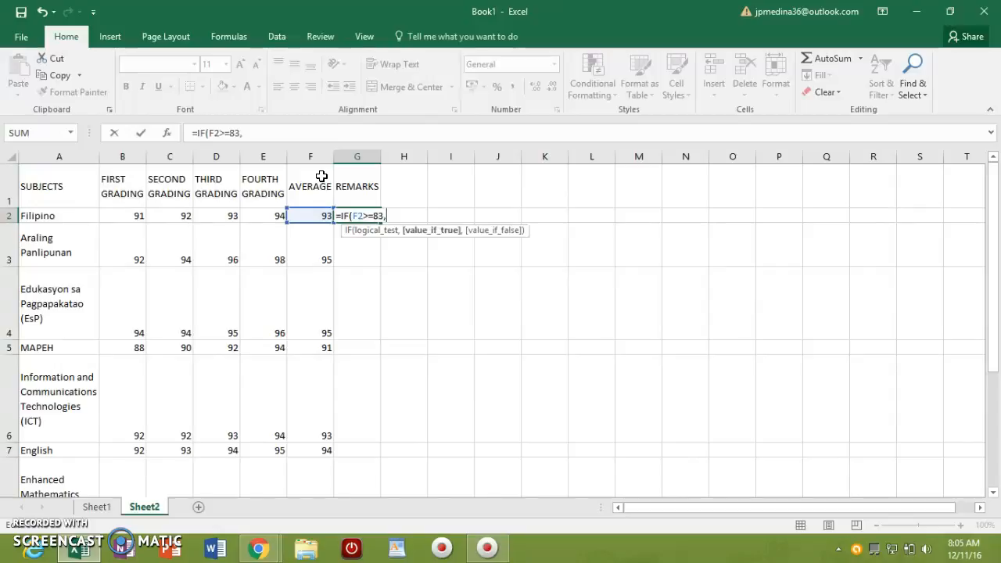
{"action": "type", "text": "\"PASSED"}
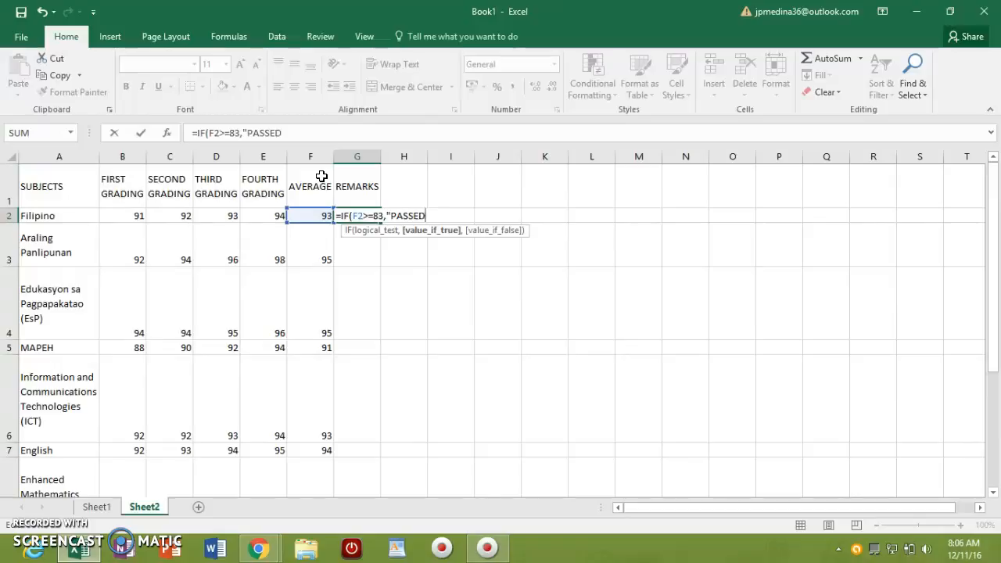
{"action": "type", "text": "\","}
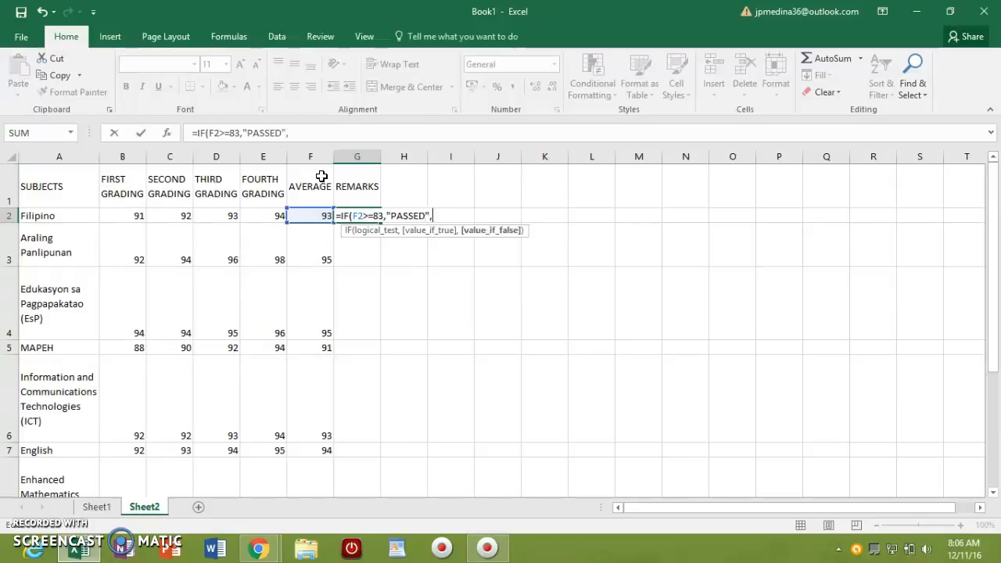
{"action": "type", "text": "\"FAILED\")"}
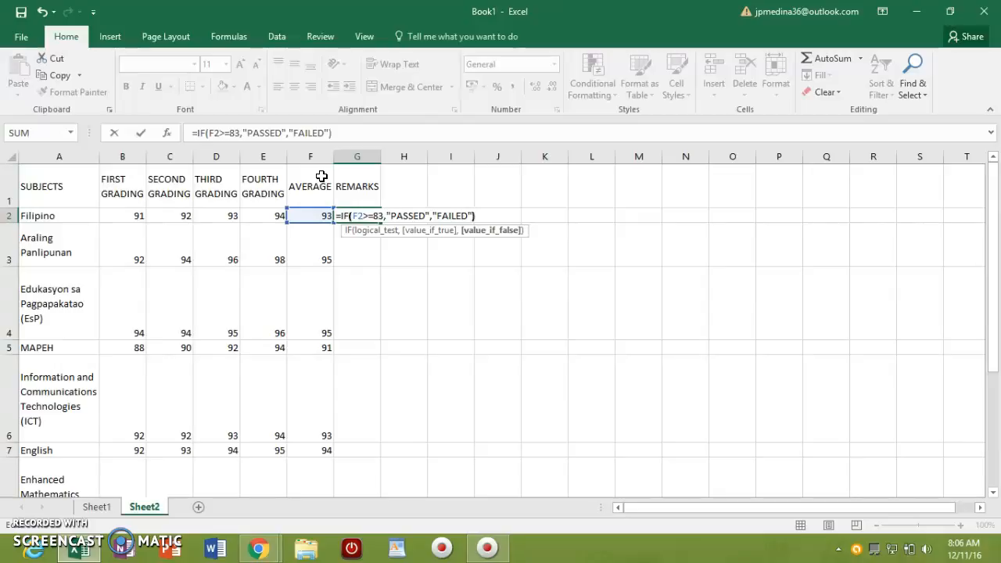
{"action": "key", "text": "Return"}
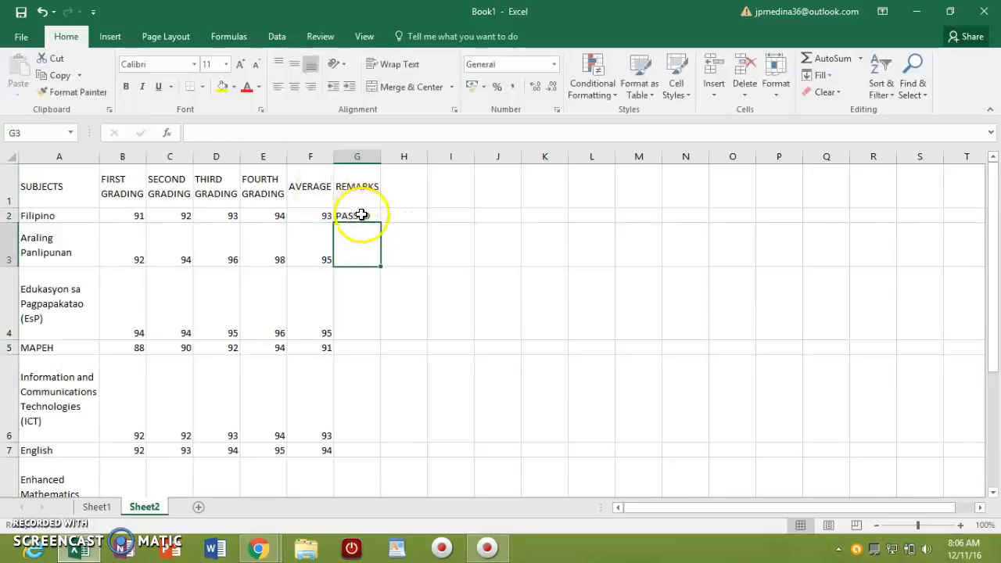
Step: Fill the remarks formula from G2 down to G6, through the ICT row
{"action": "left_click", "coordinate": [358, 217]}
{"action": "left_click_drag", "start_coordinate": [380, 223], "coordinate": [359, 411]}
Step: Look through the subject rows to check which ones have a remark and which still need one
{"action": "scroll", "coordinate": [462, 422], "scroll_direction": "down", "scroll_amount": 3}
{"action": "scroll", "coordinate": [429, 406], "scroll_direction": "up", "scroll_amount": 2}
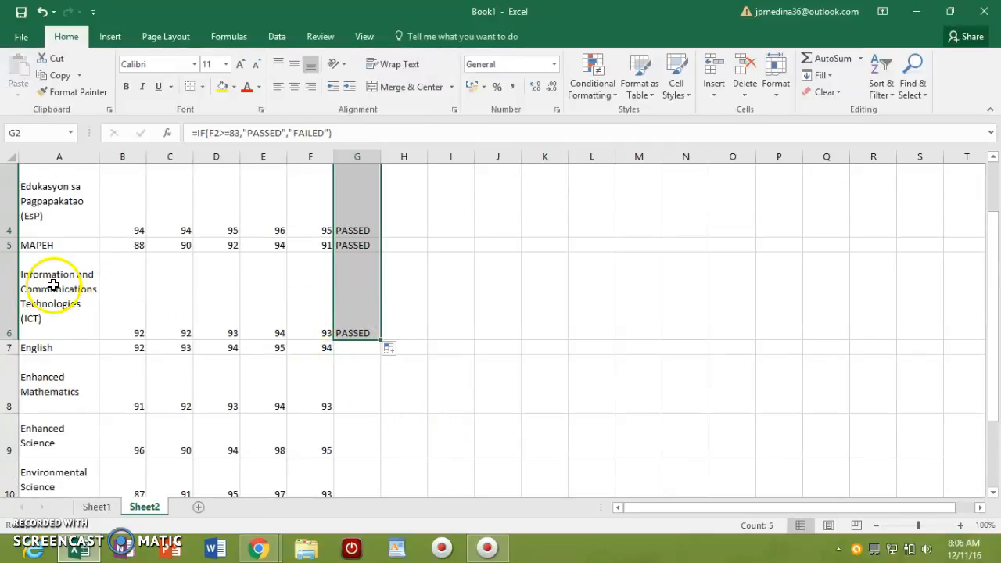
{"action": "scroll", "coordinate": [135, 306], "scroll_direction": "up", "scroll_amount": 1}
{"action": "scroll", "coordinate": [83, 400], "scroll_direction": "down", "scroll_amount": 1}
{"action": "scroll", "coordinate": [60, 216], "scroll_direction": "up", "scroll_amount": 1}
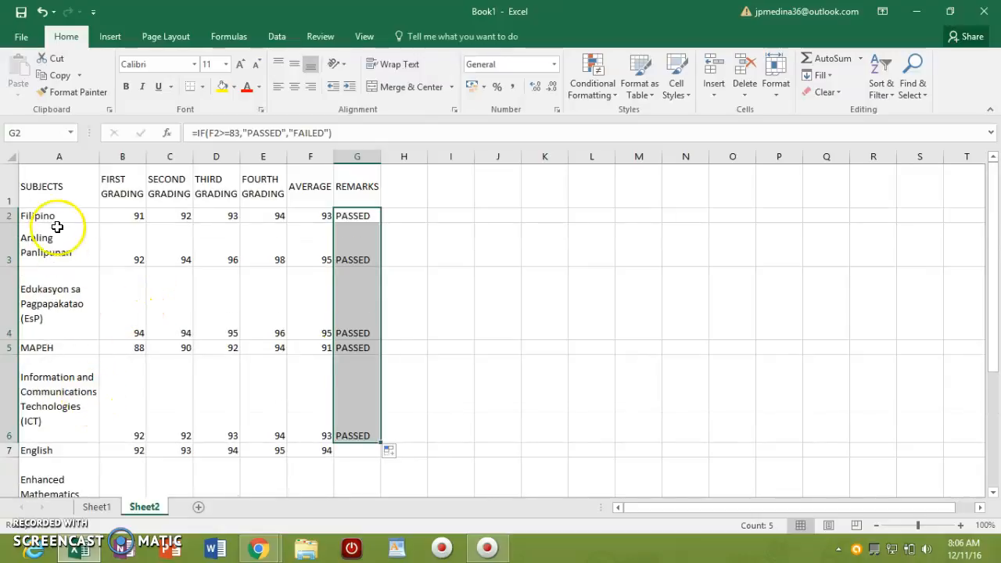
{"action": "scroll", "coordinate": [74, 405], "scroll_direction": "down", "scroll_amount": 1}
{"action": "scroll", "coordinate": [91, 400], "scroll_direction": "up", "scroll_amount": 1}
{"action": "scroll", "coordinate": [195, 431], "scroll_direction": "down", "scroll_amount": 2}
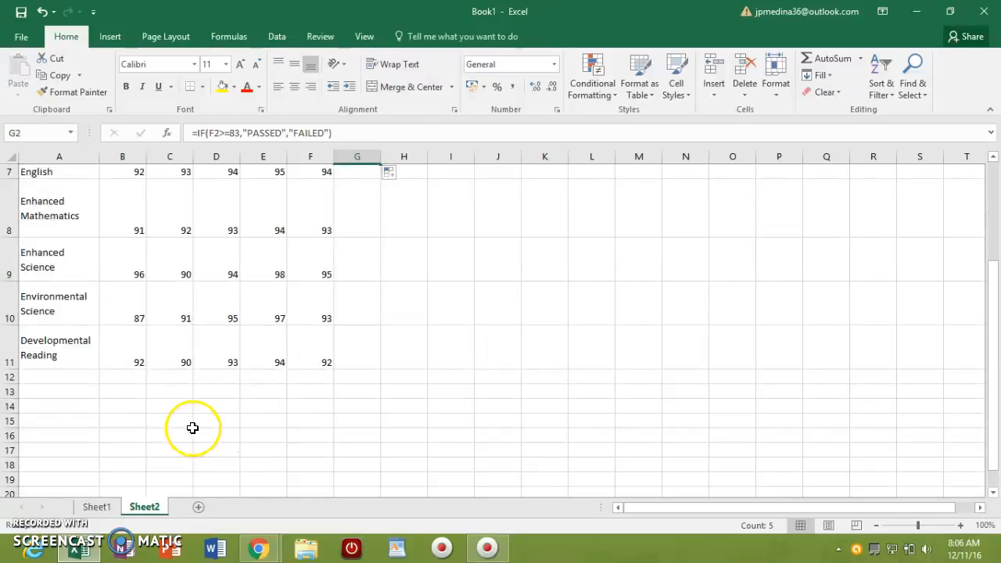
{"action": "scroll", "coordinate": [183, 417], "scroll_direction": "up", "scroll_amount": 1}
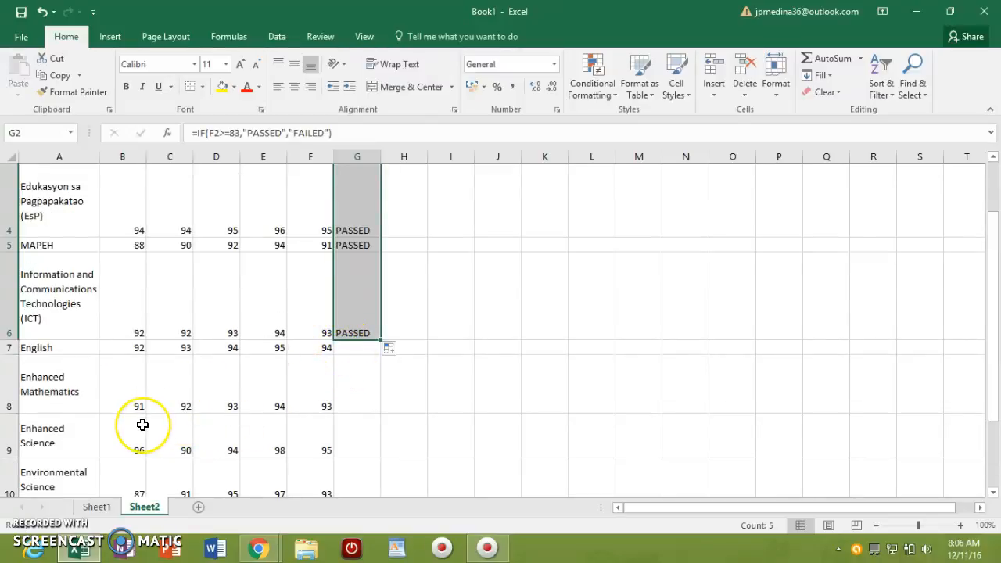
{"action": "scroll", "coordinate": [142, 424], "scroll_direction": "down", "scroll_amount": 1}
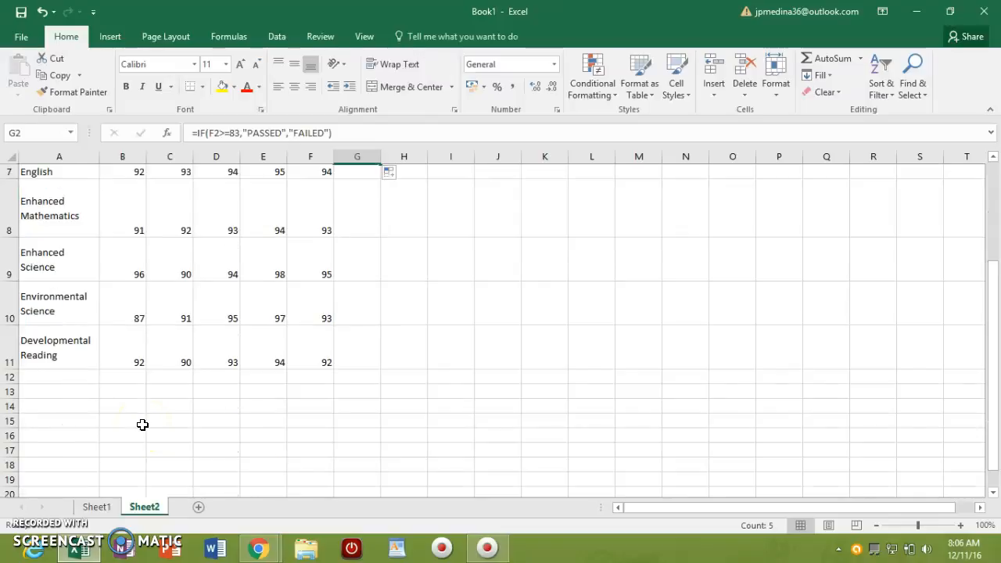
{"action": "scroll", "coordinate": [142, 425], "scroll_direction": "up", "scroll_amount": 2}
{"action": "scroll", "coordinate": [380, 438], "scroll_direction": "down", "scroll_amount": 1}
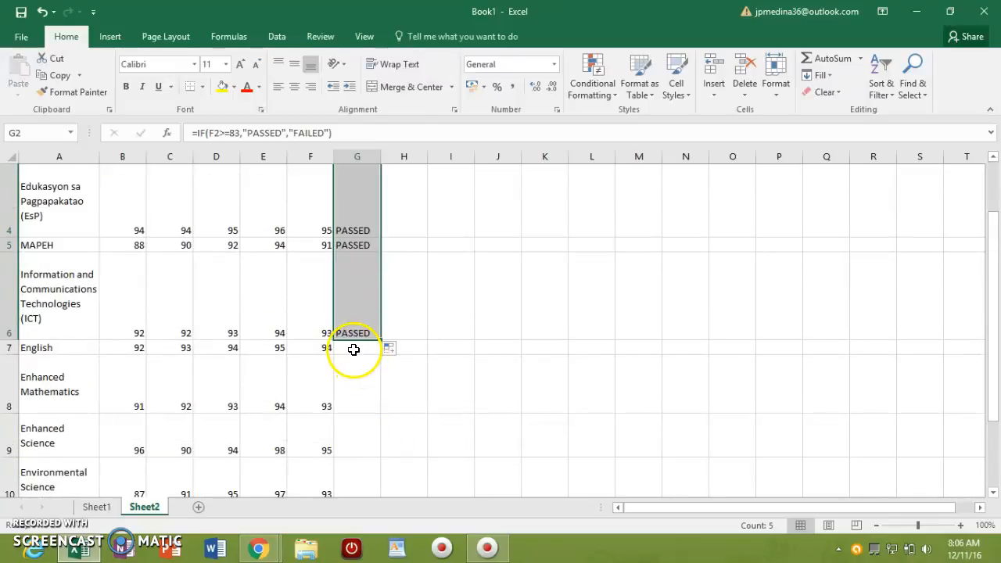
Step: Try to adapt the formula in G2 for the English remark, editing it to =G7=IF(F7>=85,"PASSED","FAILED")
{"action": "left_click_drag", "start_coordinate": [337, 132], "coordinate": [252, 127]}
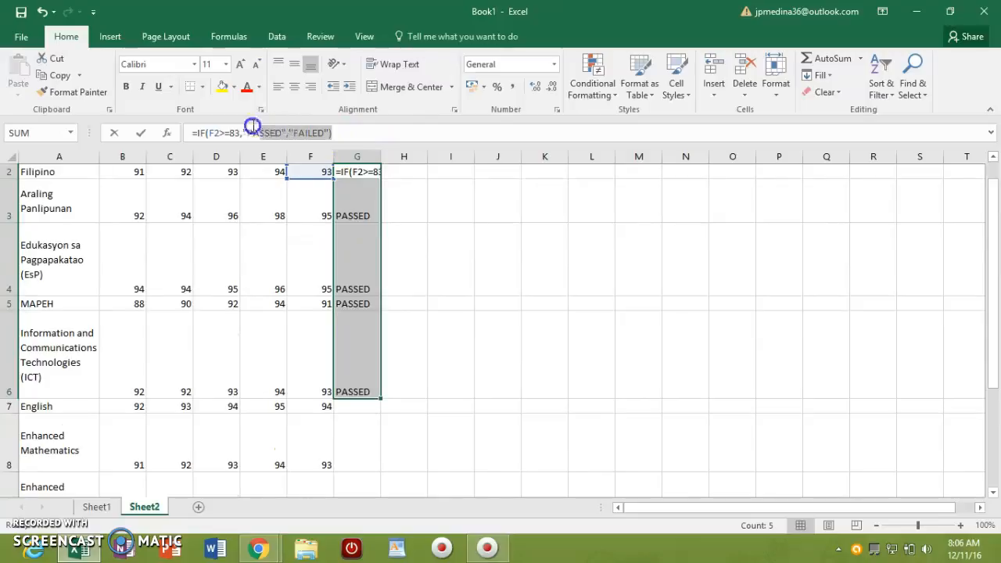
{"action": "left_click", "coordinate": [352, 137]}
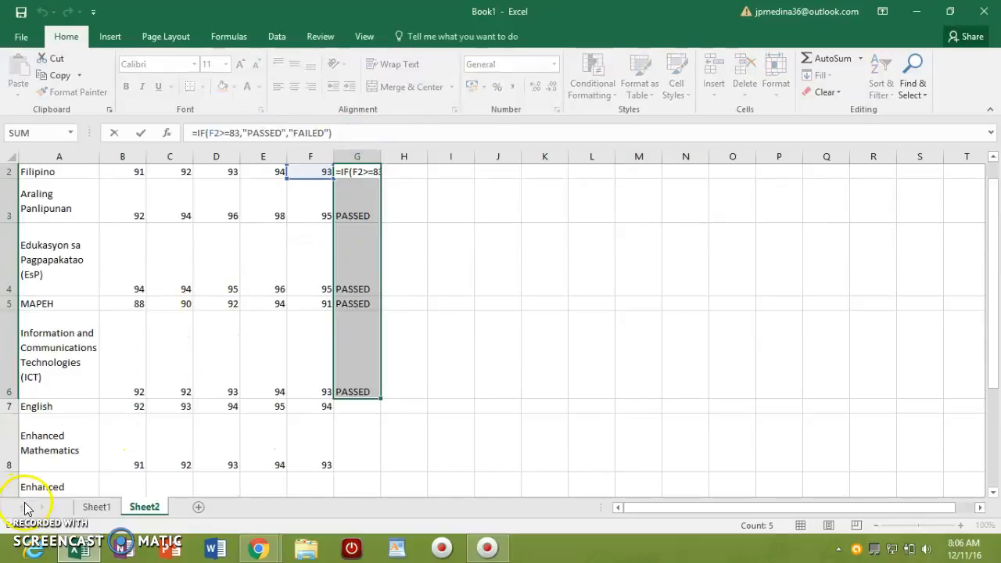
{"action": "left_click", "coordinate": [360, 406]}
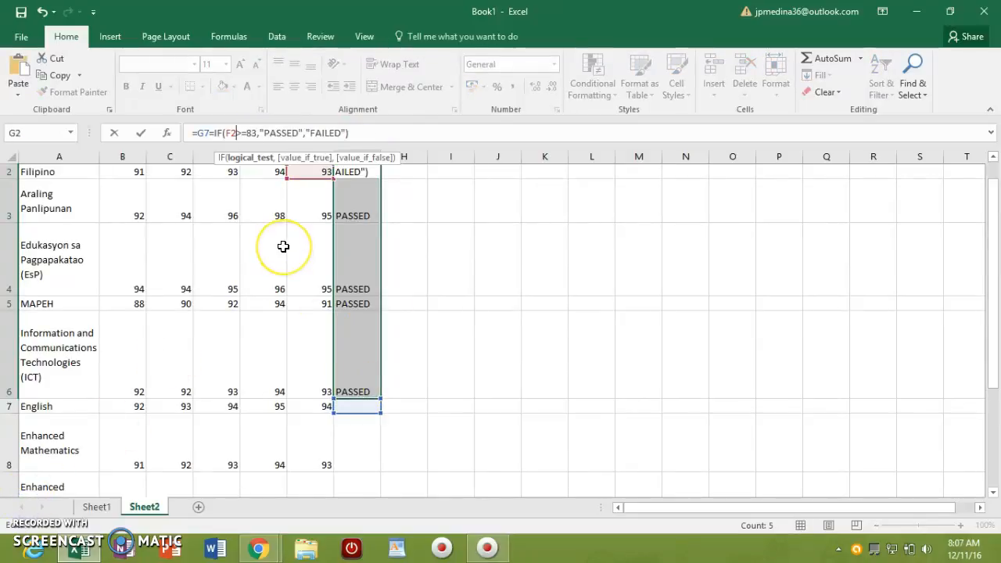
{"action": "key", "text": "BackSpace"}
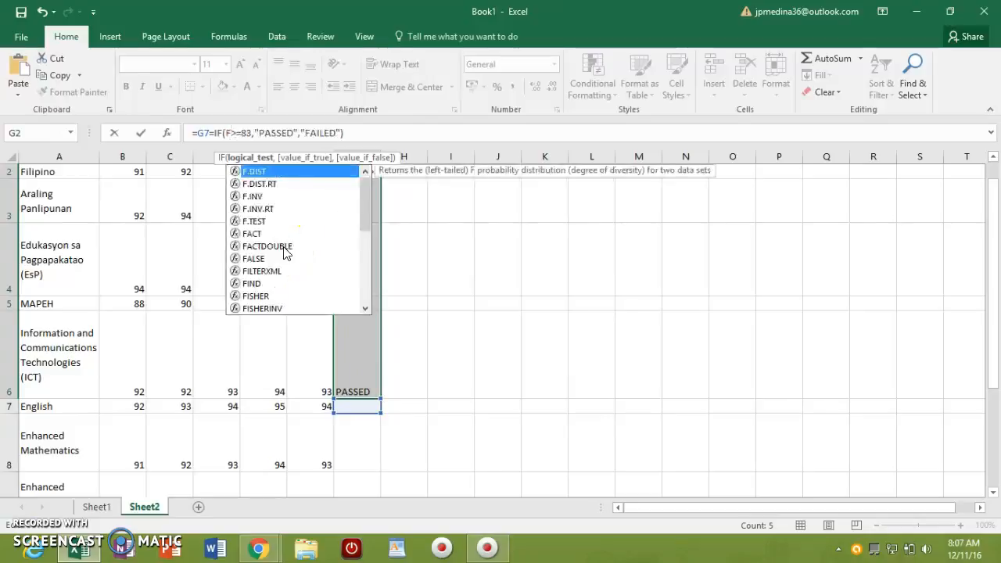
{"action": "type", "text": "7"}
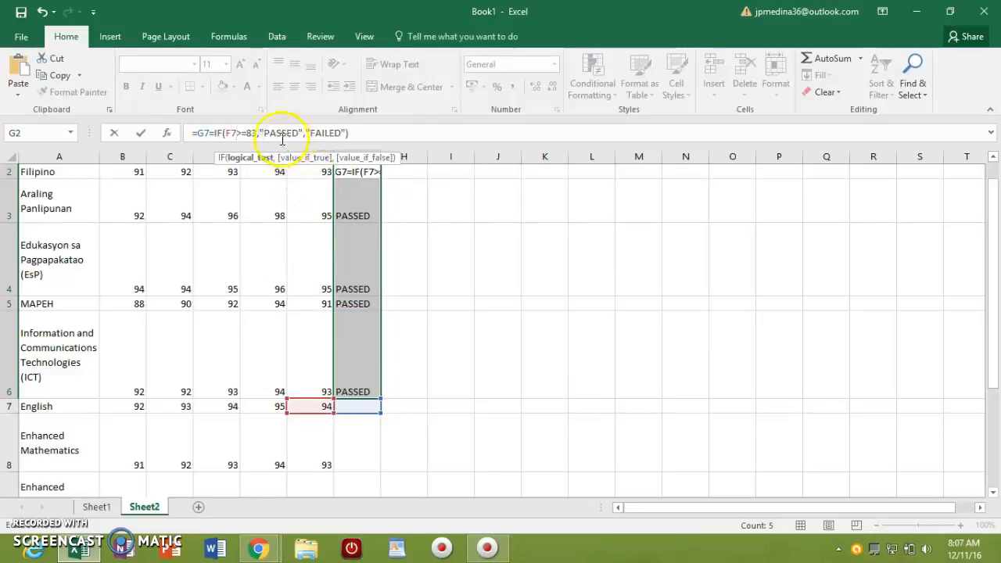
{"action": "left_click", "coordinate": [255, 133]}
{"action": "key", "text": "BackSpace"}
{"action": "type", "text": "5"}
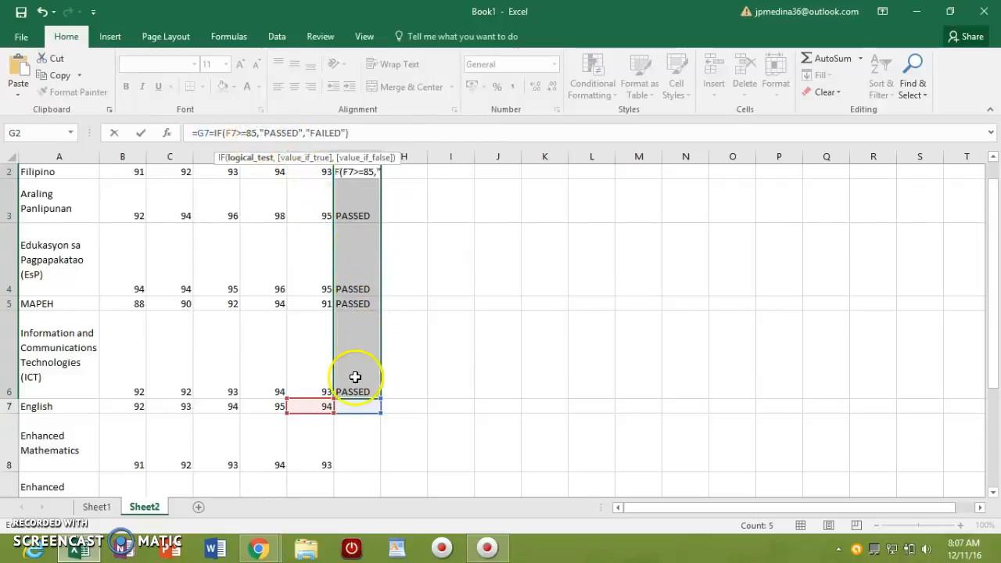
{"action": "left_click", "coordinate": [355, 410]}
{"action": "left_click", "coordinate": [325, 407]}
Step: Try to enter =IF(F&>=85."PASSED","FAILED") in G7 for the English remark
{"action": "left_click", "coordinate": [349, 409]}
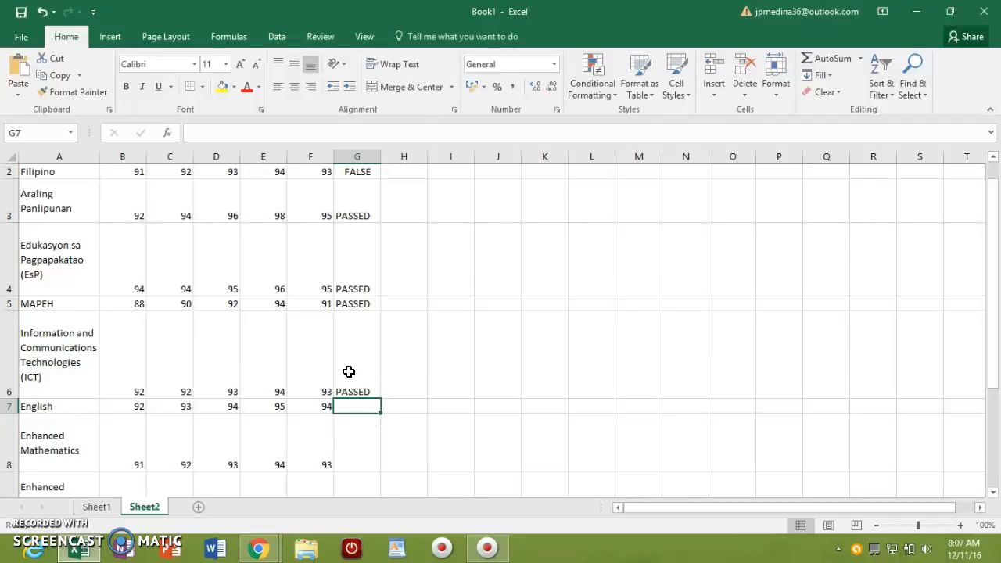
{"action": "type", "text": "="}
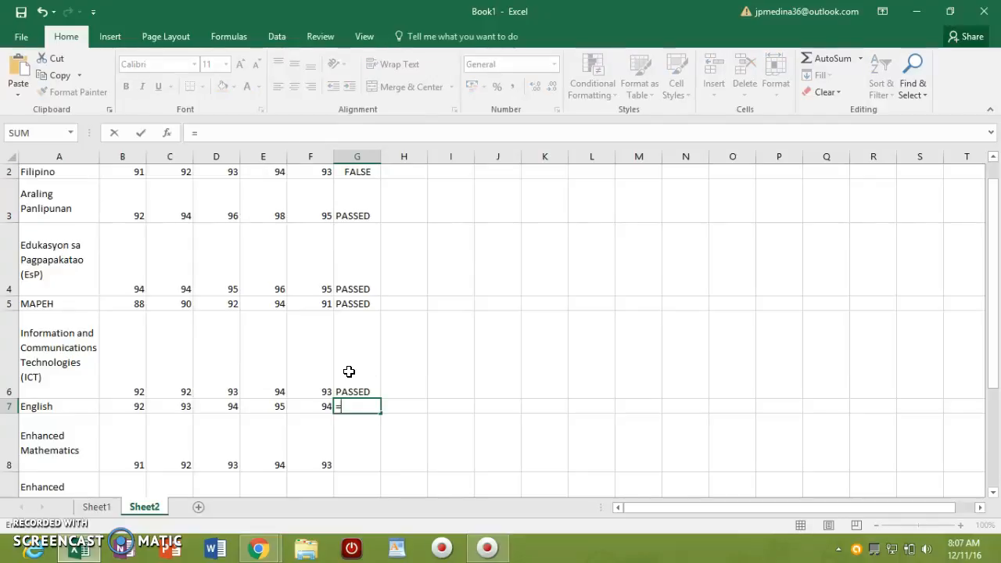
{"action": "type", "text": "IF"}
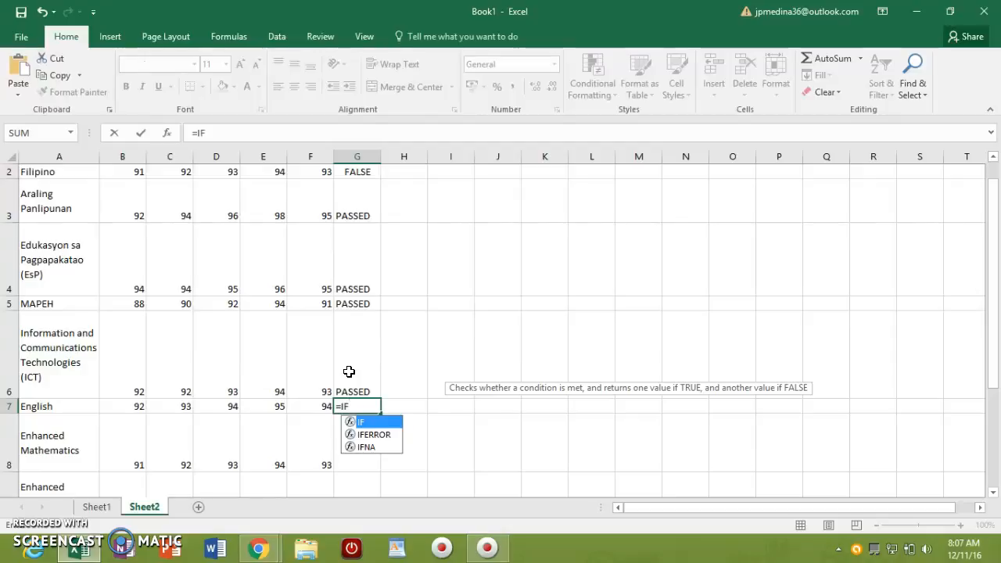
{"action": "type", "text": "("}
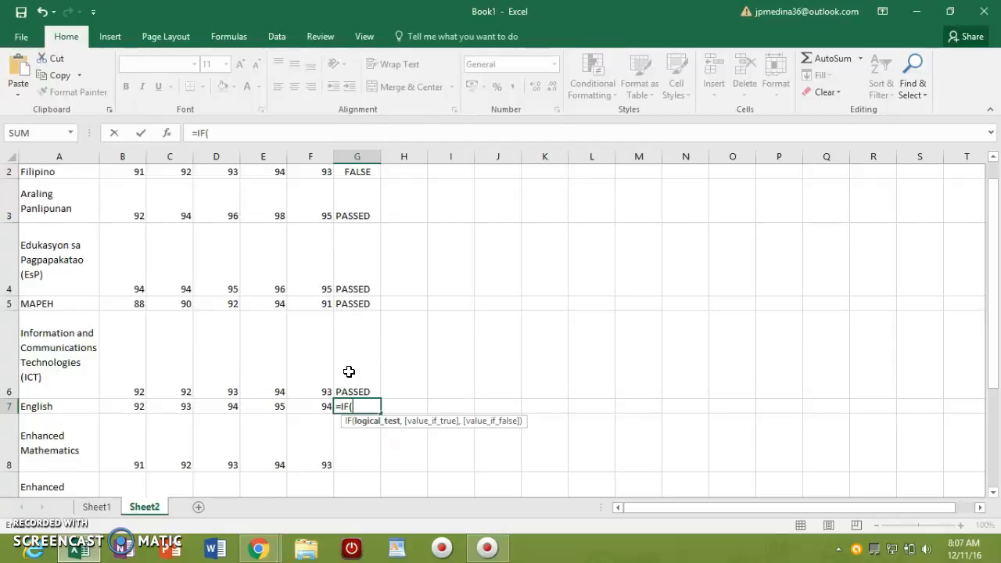
{"action": "type", "text": "F&>="}
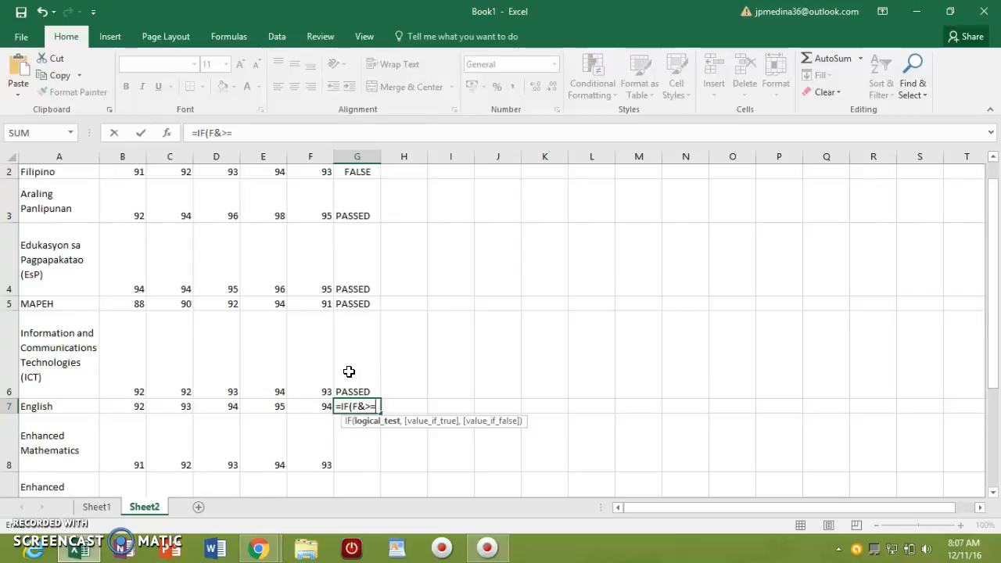
{"action": "type", "text": "85.\"PASS"}
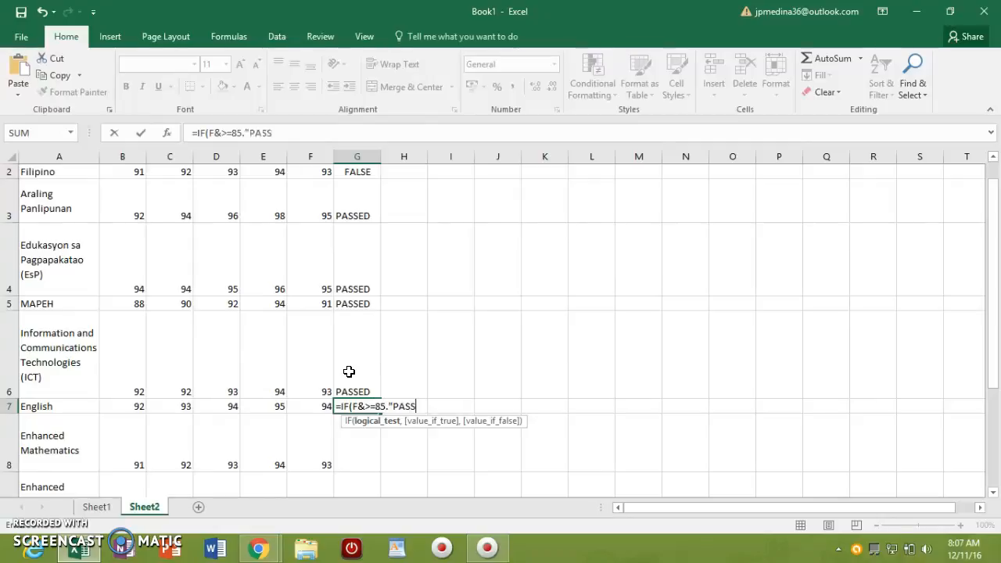
{"action": "type", "text": "ED\""}
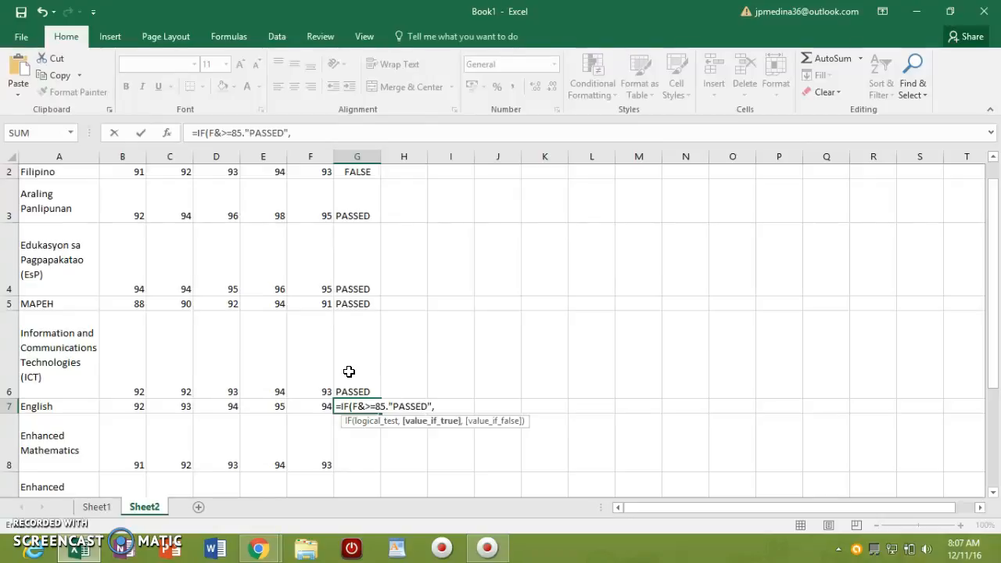
{"action": "type", "text": ",\"FAILED"}
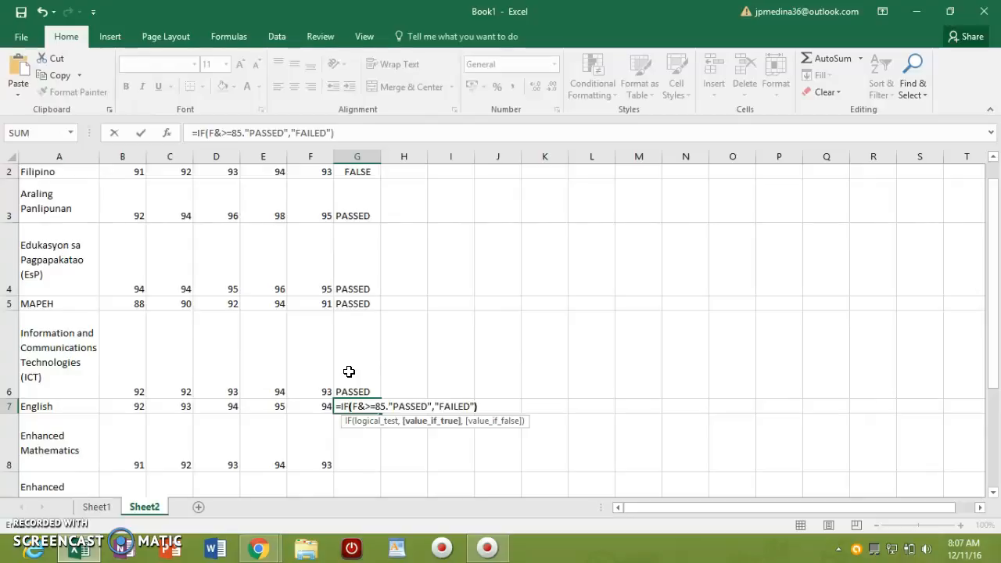
{"action": "key", "text": "Return"}
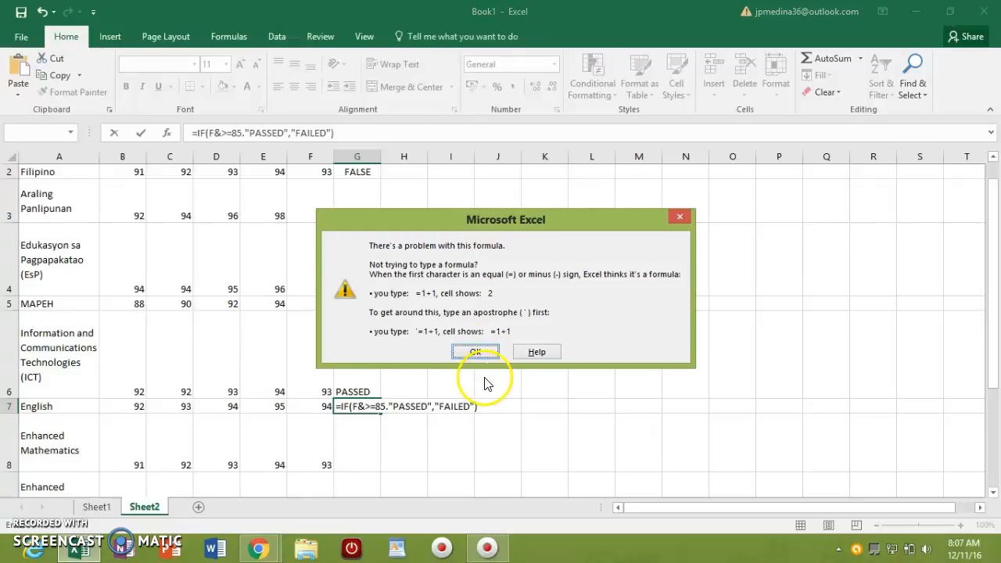
{"action": "left_click", "coordinate": [476, 353]}
{"action": "left_click", "coordinate": [479, 353]}
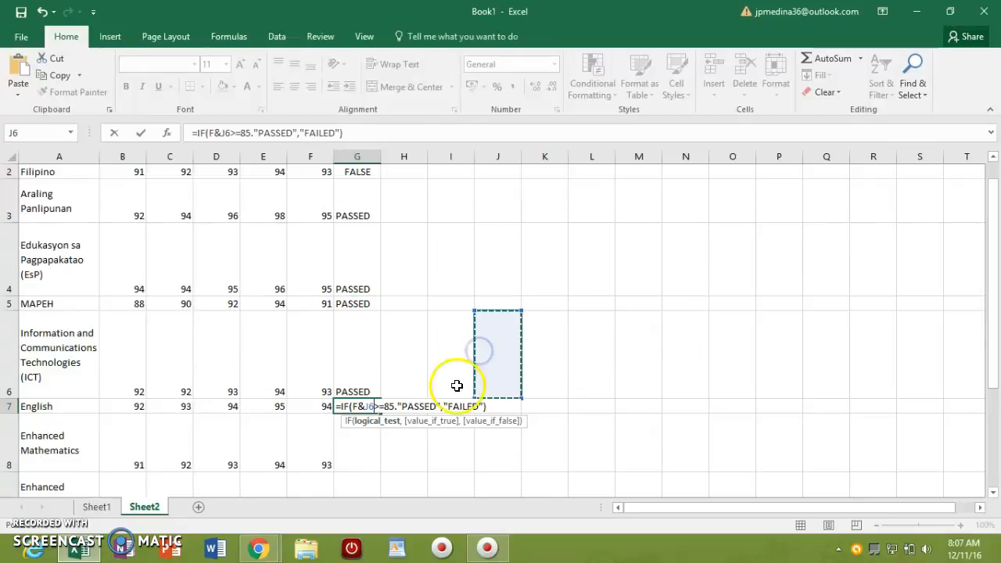
Step: Correct the cell reference in the English remark formula in G7 to F7
{"action": "double_click", "coordinate": [371, 406]}
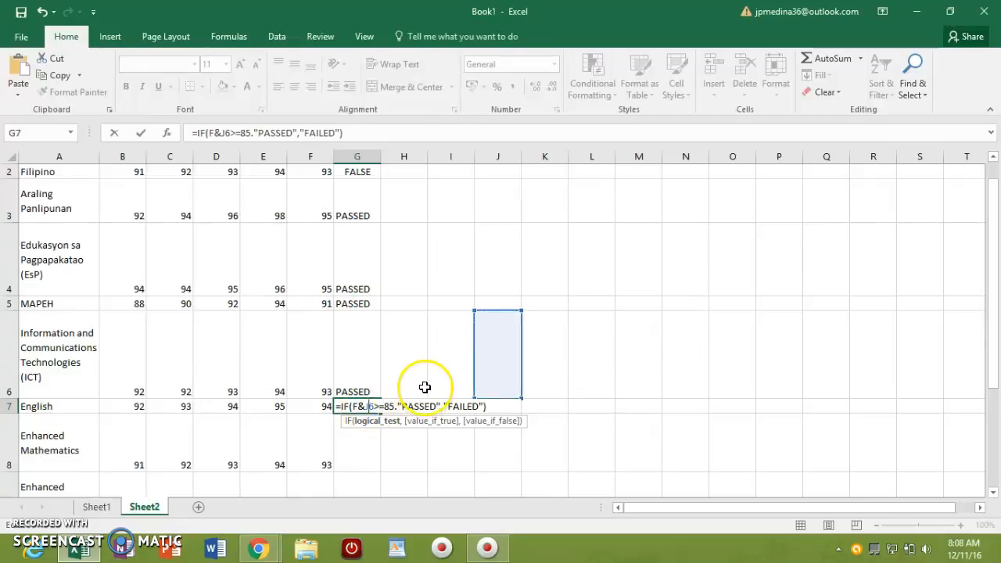
{"action": "type", "text": "F6"}
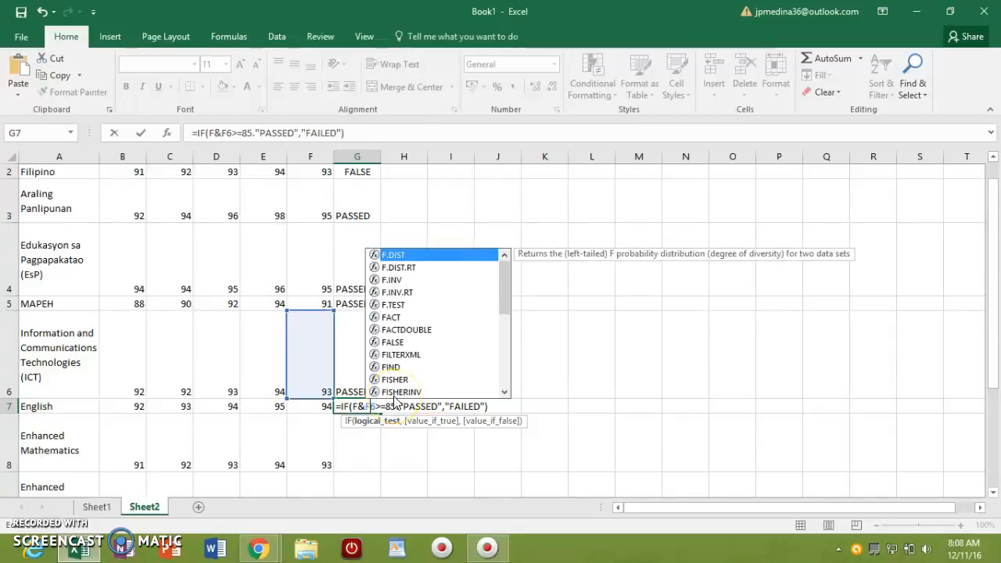
{"action": "key", "text": "Escape"}
{"action": "key", "text": "BackSpace"}
{"action": "type", "text": "&"}
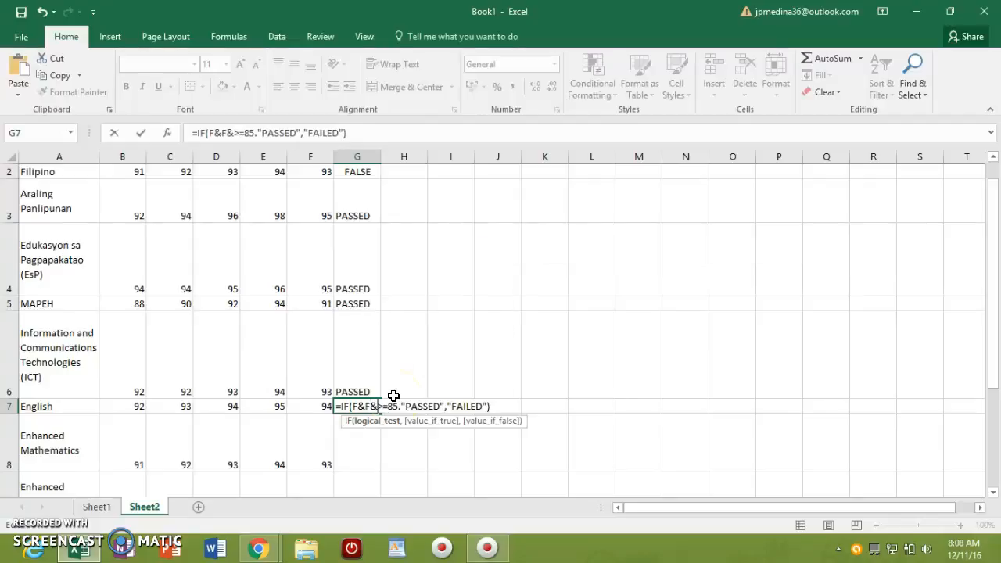
{"action": "key", "text": "BackSpace"}
{"action": "key", "text": "BackSpace"}
{"action": "key", "text": "BackSpace"}
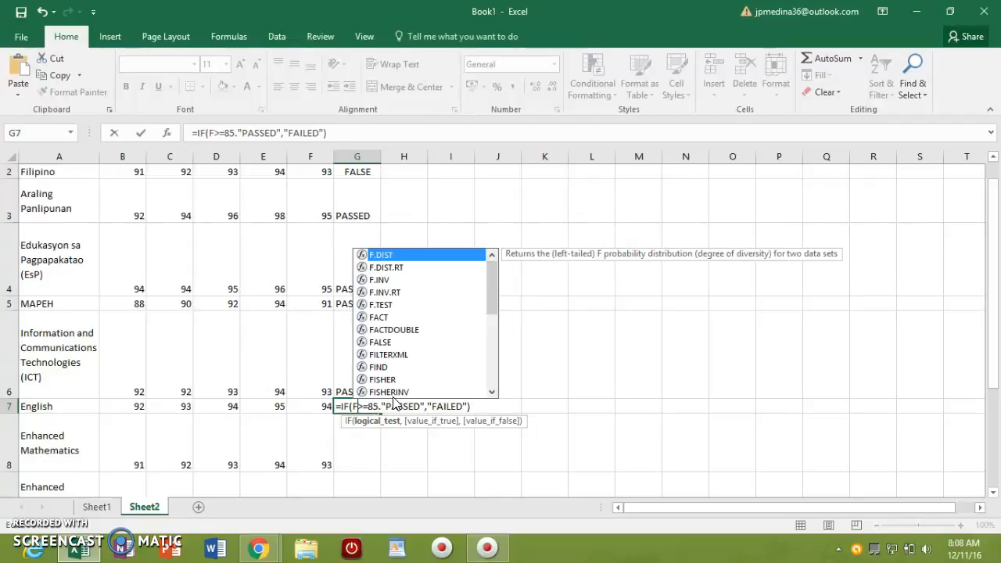
{"action": "type", "text": "7"}
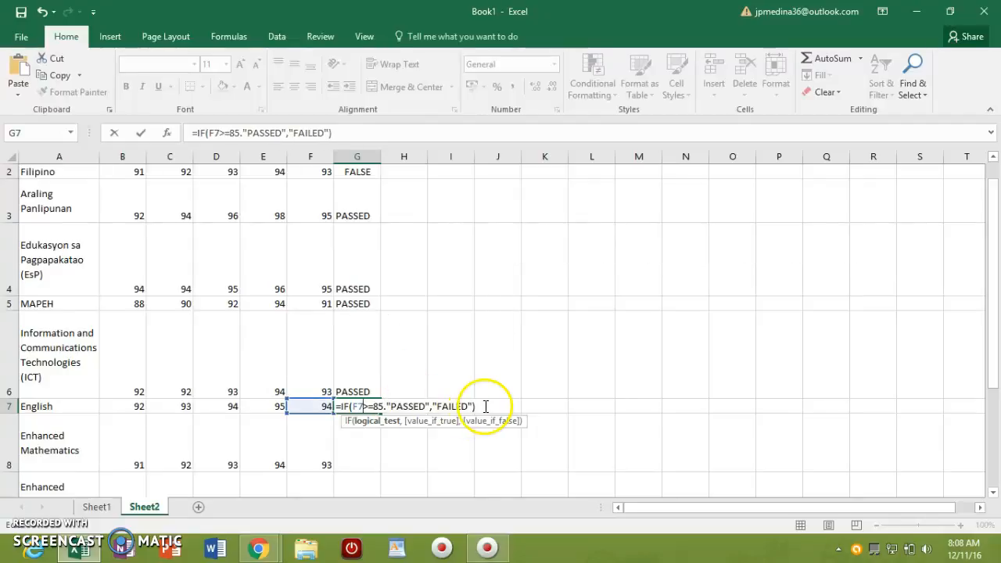
{"action": "left_click", "coordinate": [362, 415]}
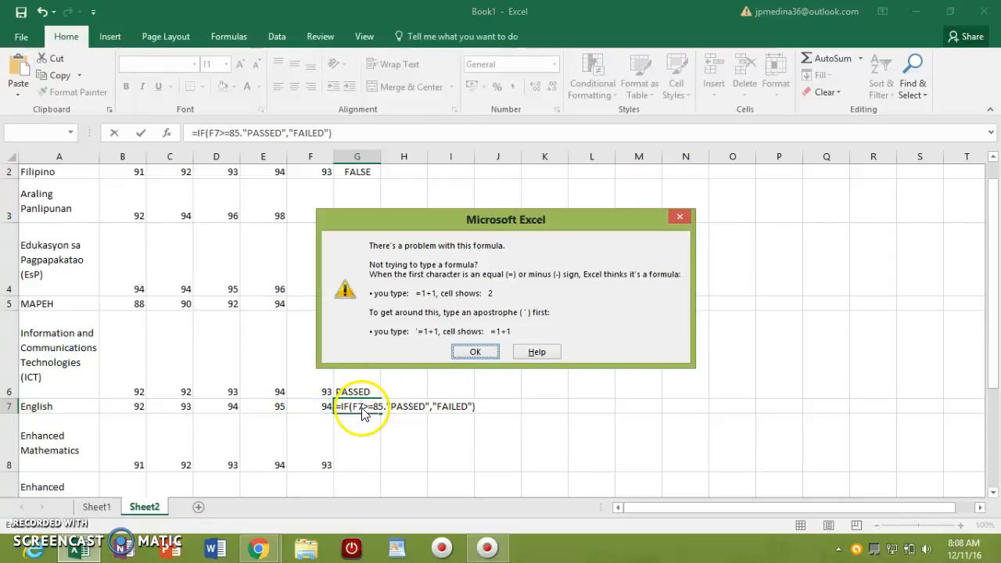
{"action": "left_click", "coordinate": [474, 351]}
Step: Replace the period after 85 with a comma so G7 holds =IF(F7>=85,"PASSED","FAILED")
{"action": "left_click", "coordinate": [378, 410]}
{"action": "left_click", "coordinate": [410, 406]}
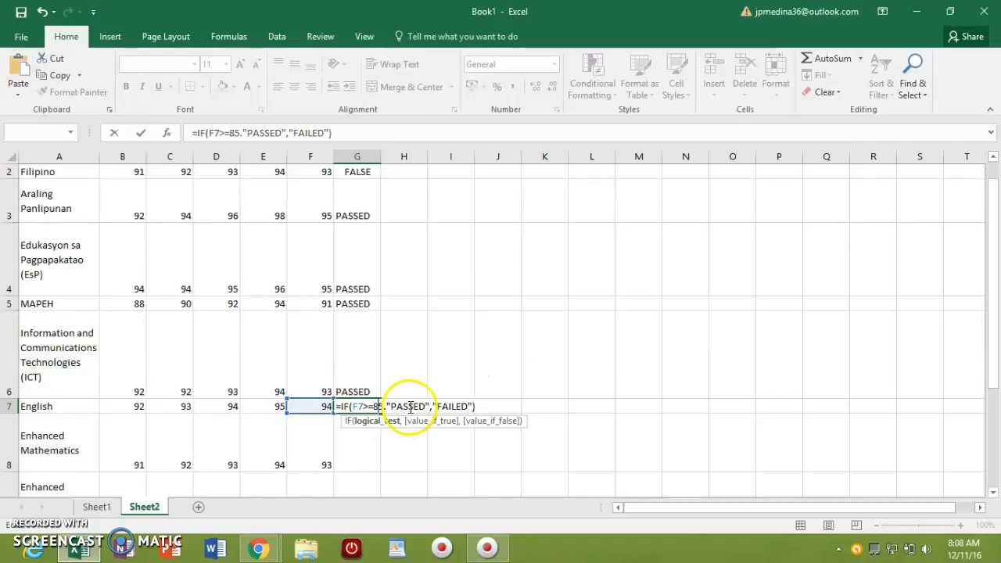
{"action": "key", "text": "Delete"}
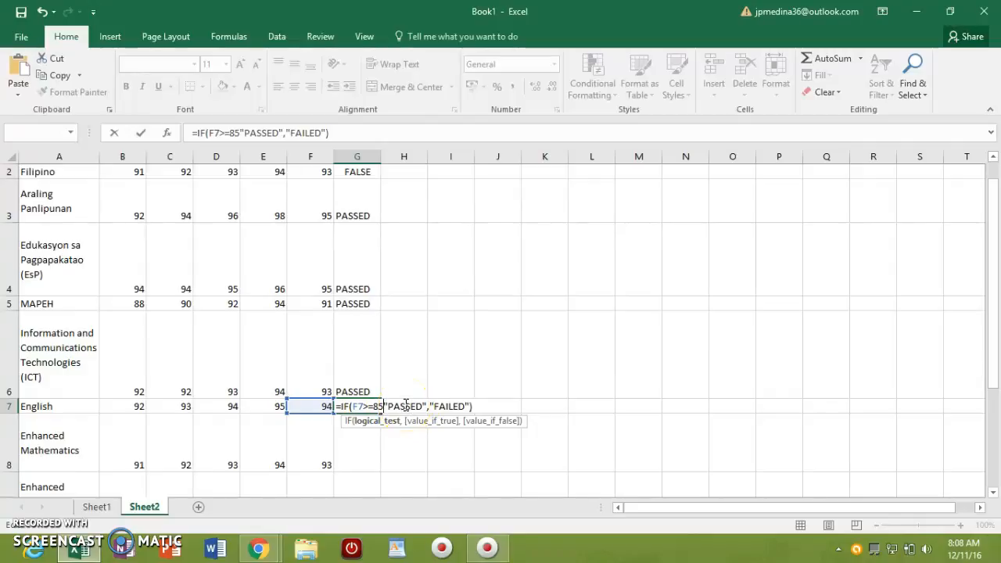
{"action": "type", "text": ","}
{"action": "key", "text": "Return"}
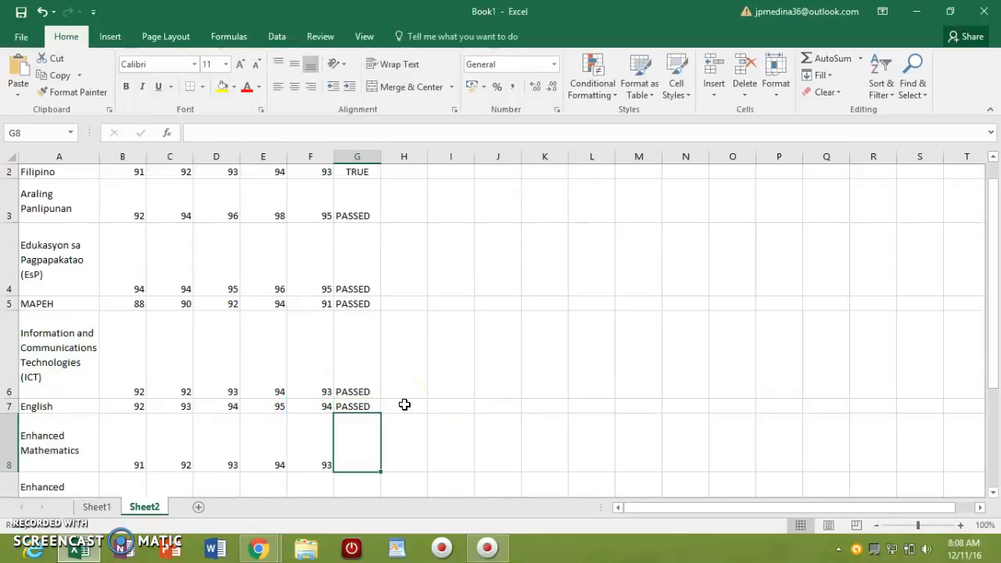
Step: Fill the remark formula from G7 down through the remaining subject rows below English
{"action": "left_click", "coordinate": [364, 407]}
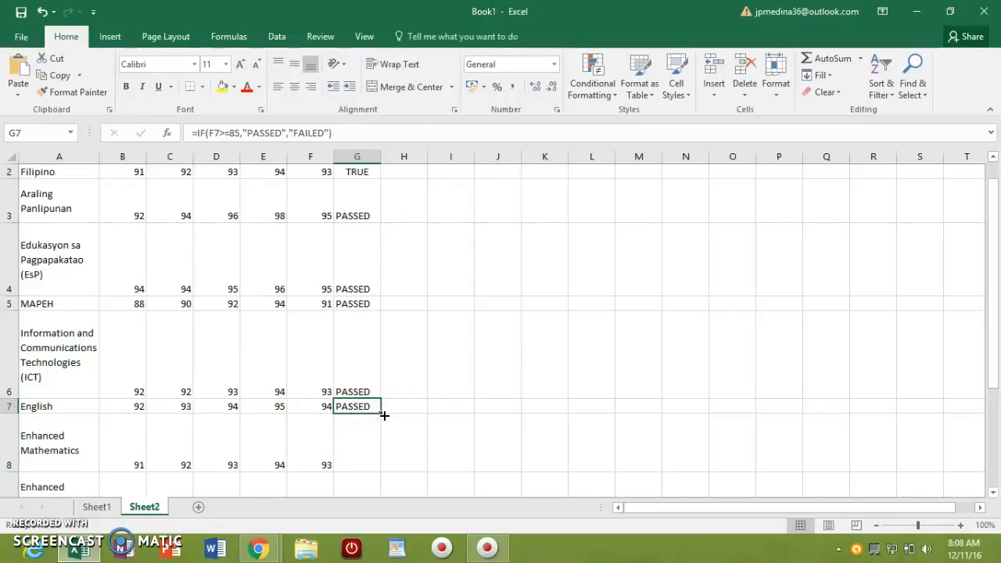
{"action": "left_click_drag", "start_coordinate": [381, 412], "coordinate": [377, 456]}
{"action": "scroll", "coordinate": [420, 455], "scroll_direction": "up", "scroll_amount": 2}
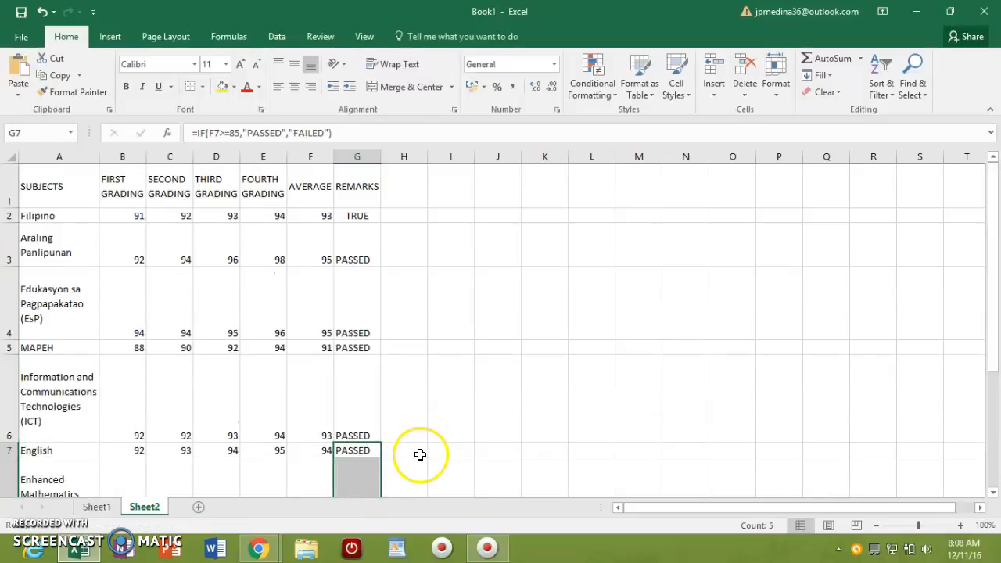
Step: Change the average reference inside the IF formula of the Filipino remark in G2 to F2
{"action": "left_click", "coordinate": [366, 215]}
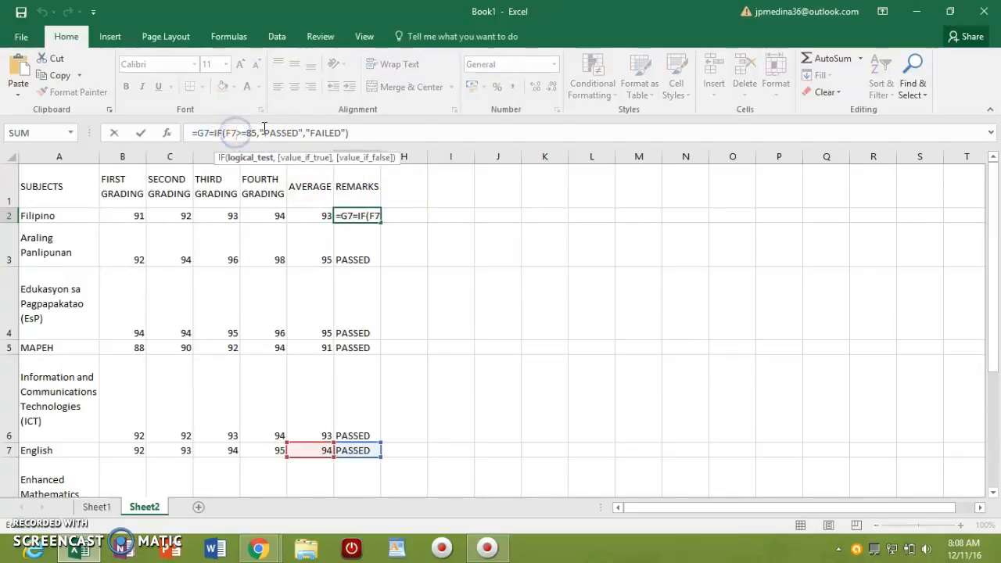
{"action": "key", "text": "BackSpace"}
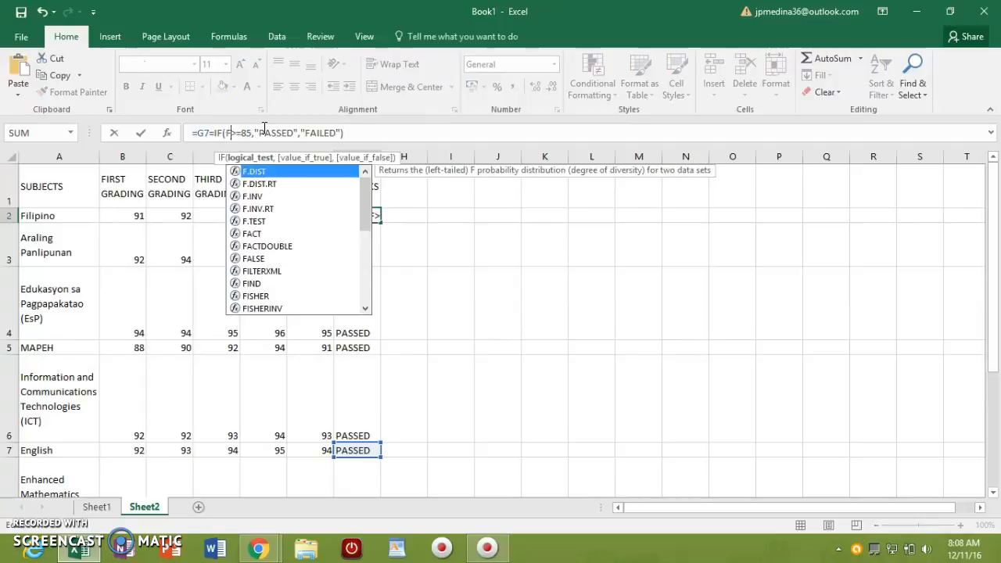
{"action": "type", "text": "2"}
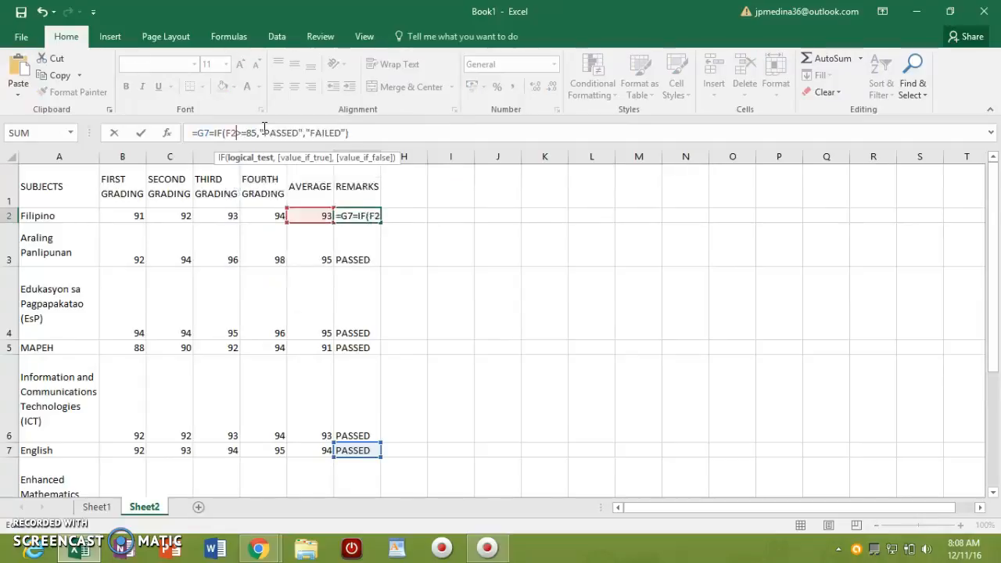
{"action": "key", "text": "Return"}
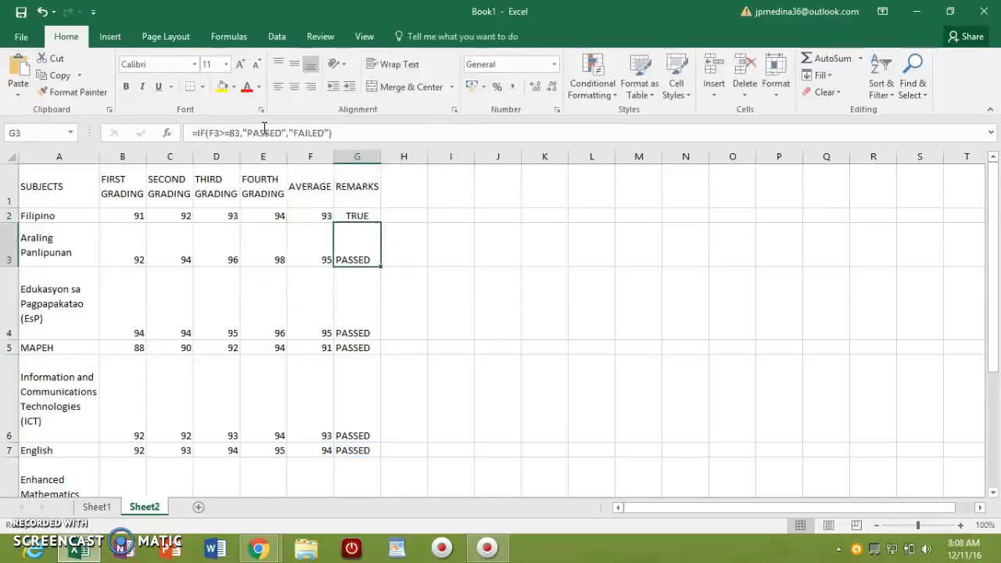
Step: Set the passing threshold in G2 to 83 and remove the G7= prefix, leaving =IF(F2>=83,"PASSED","FAILED")
{"action": "left_click", "coordinate": [367, 215]}
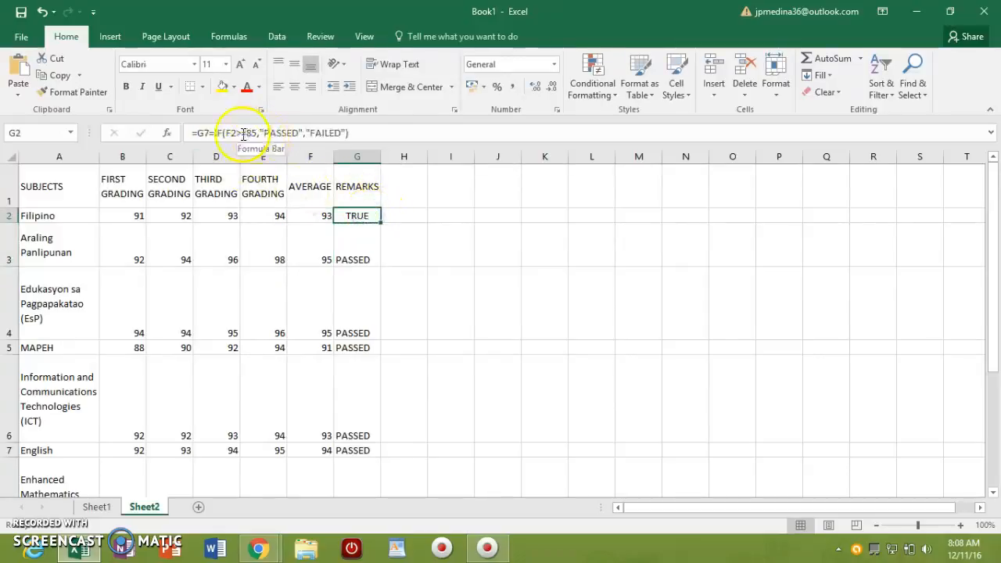
{"action": "scroll", "coordinate": [438, 227], "scroll_direction": "down", "scroll_amount": 1}
{"action": "scroll", "coordinate": [391, 235], "scroll_direction": "up", "scroll_amount": 1}
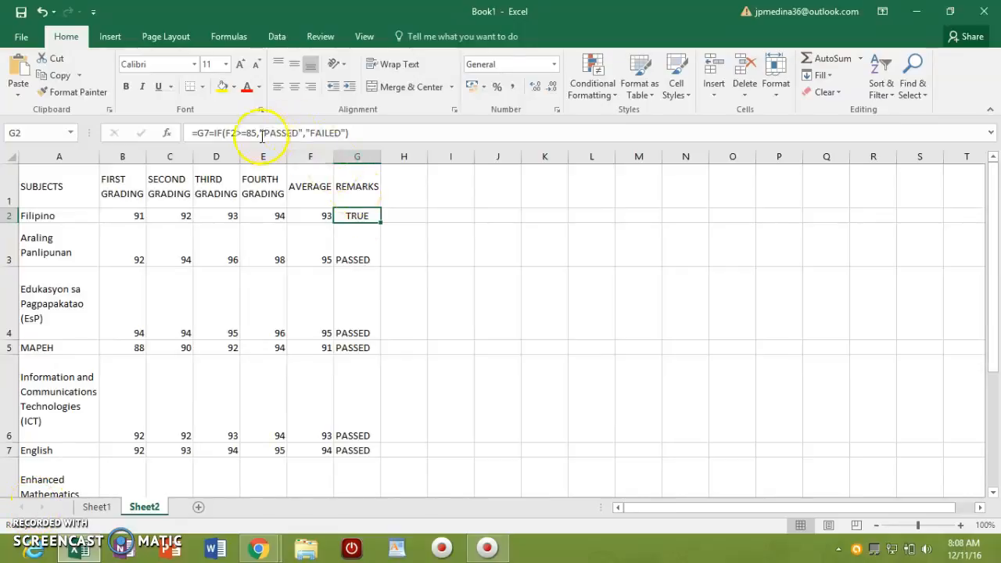
{"action": "left_click", "coordinate": [254, 133]}
{"action": "key", "text": "BackSpace"}
{"action": "type", "text": "3"}
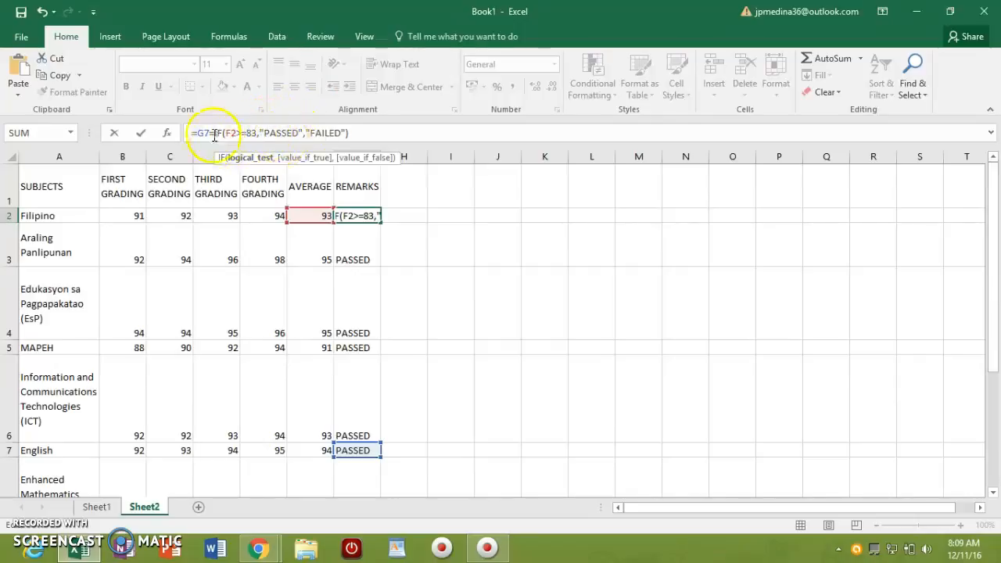
{"action": "key", "text": "BackSpace"}
{"action": "key", "text": "BackSpace"}
{"action": "key", "text": "BackSpace"}
{"action": "key", "text": "BackSpace"}
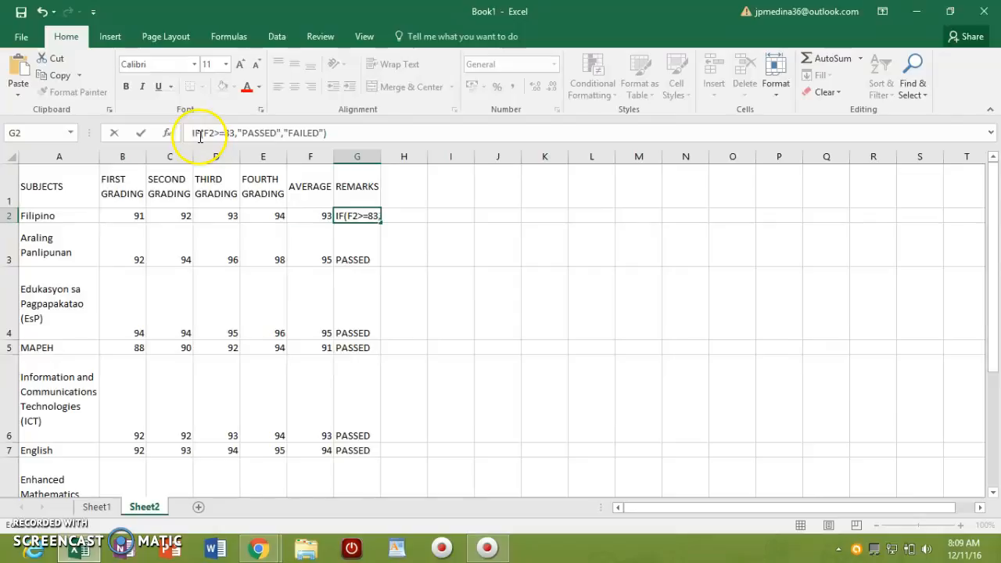
{"action": "type", "text": "="}
{"action": "key", "text": "Return"}
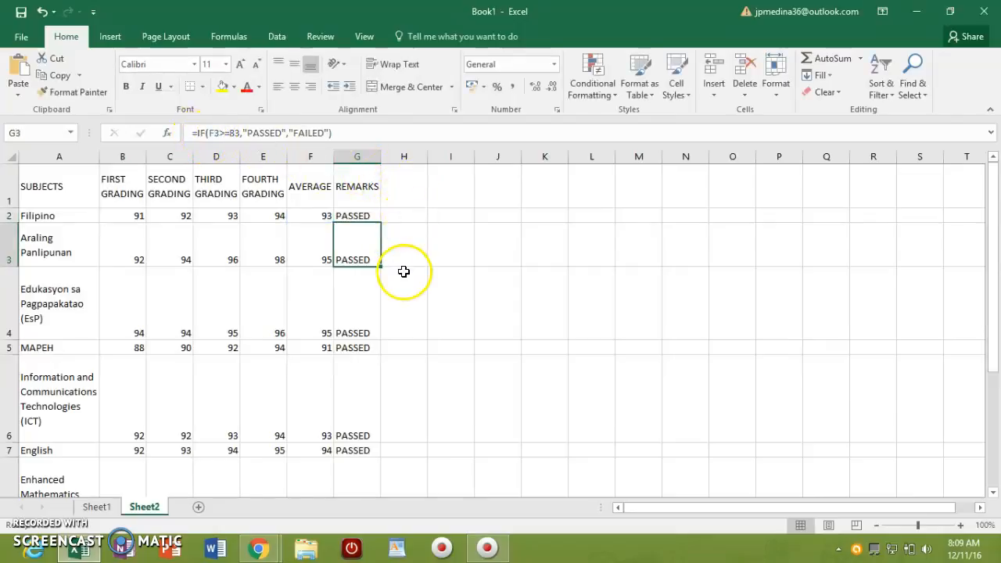
{"action": "scroll", "coordinate": [404, 272], "scroll_direction": "down", "scroll_amount": 5}
{"action": "scroll", "coordinate": [399, 274], "scroll_direction": "up", "scroll_amount": 5}
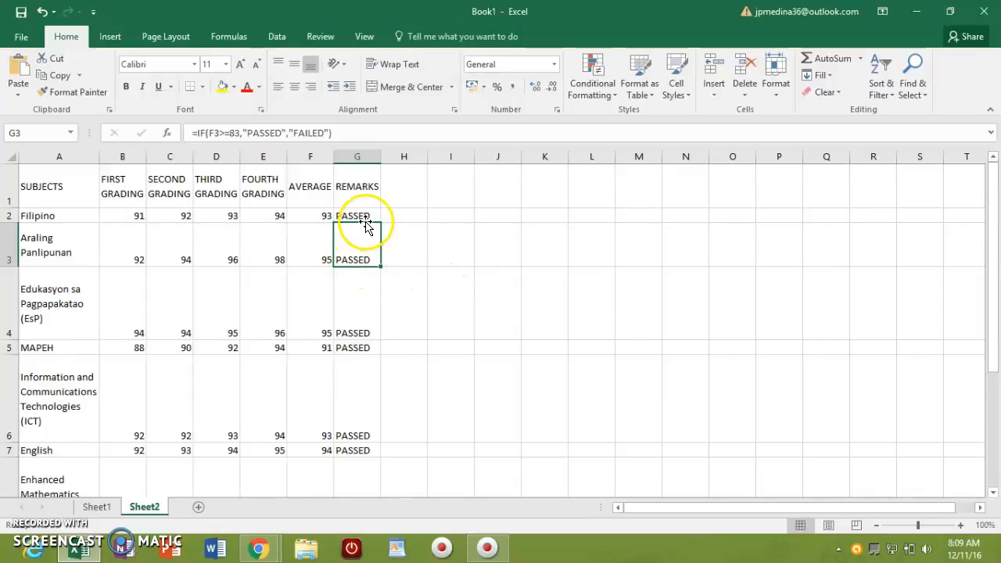
{"action": "scroll", "coordinate": [322, 264], "scroll_direction": "down", "scroll_amount": 4}
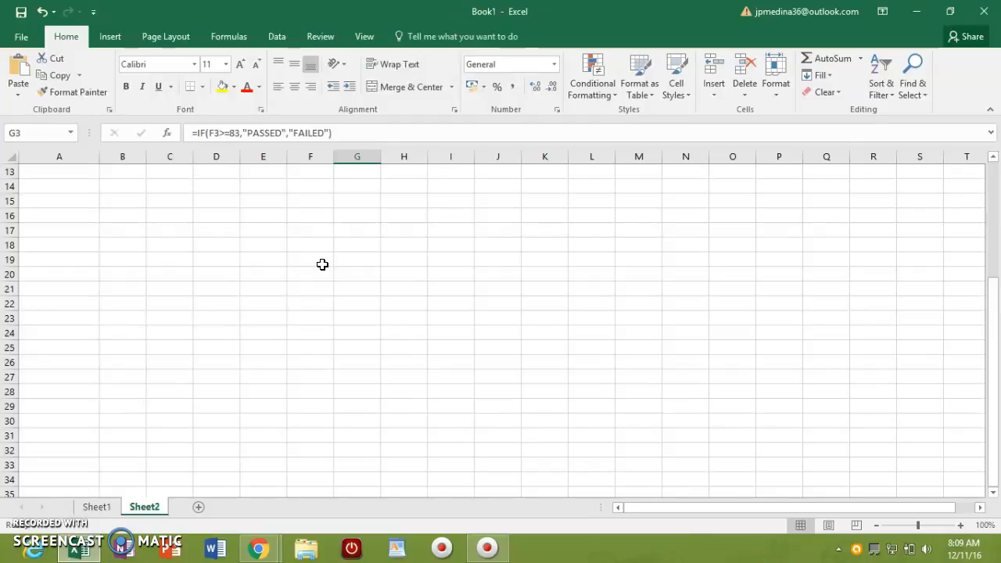
{"action": "scroll", "coordinate": [322, 264], "scroll_direction": "up", "scroll_amount": 4}
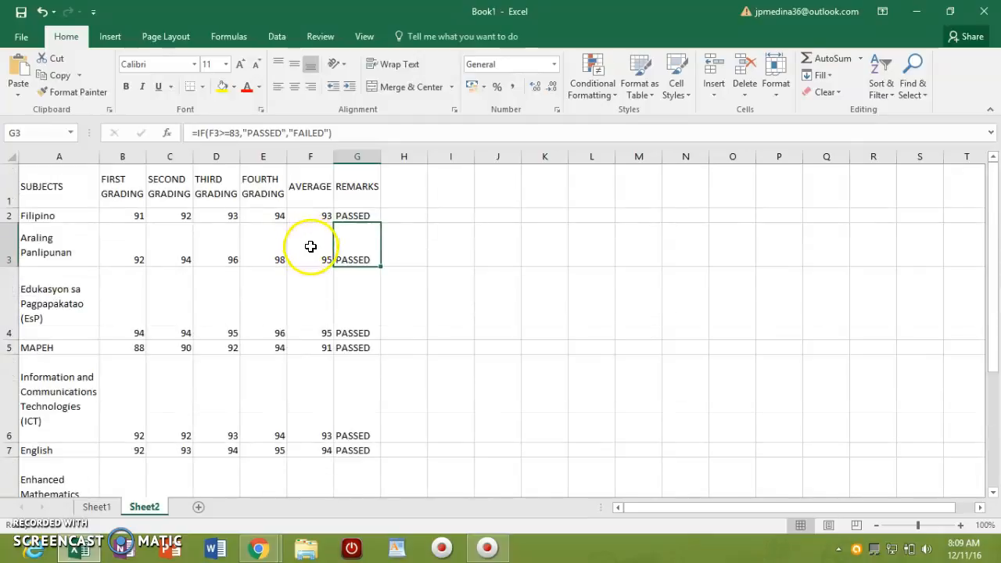